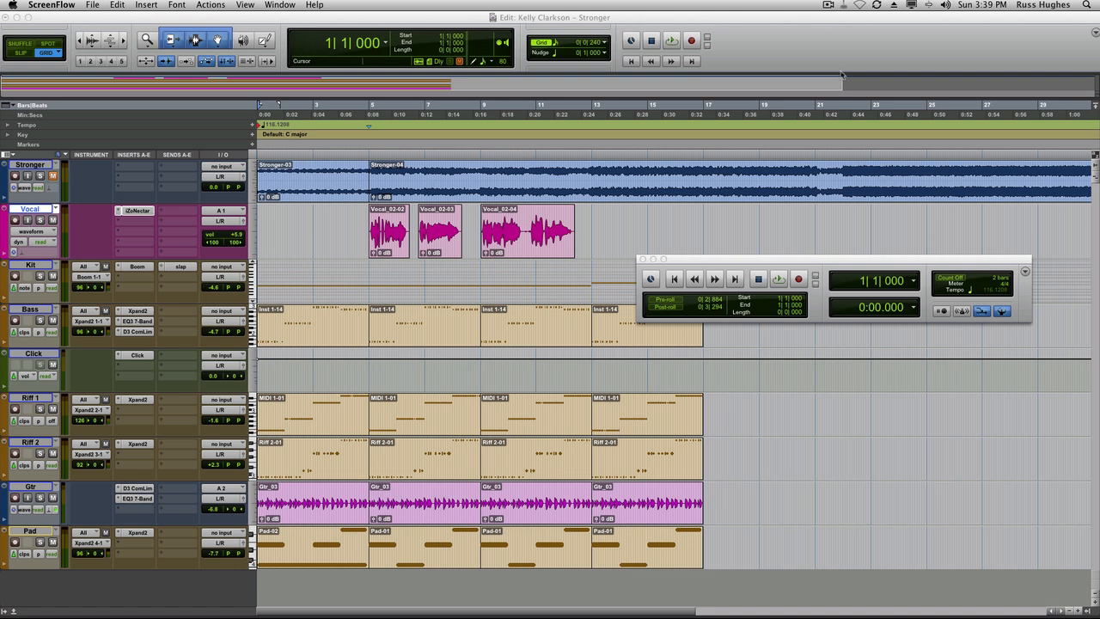
Open the Riff 1 track's Xpand2 instrument, browse the patch list for part A, and close the plug-in.
{"action": "left_click_drag", "start_coordinate": [816, 254], "coordinate": [818, 232]}
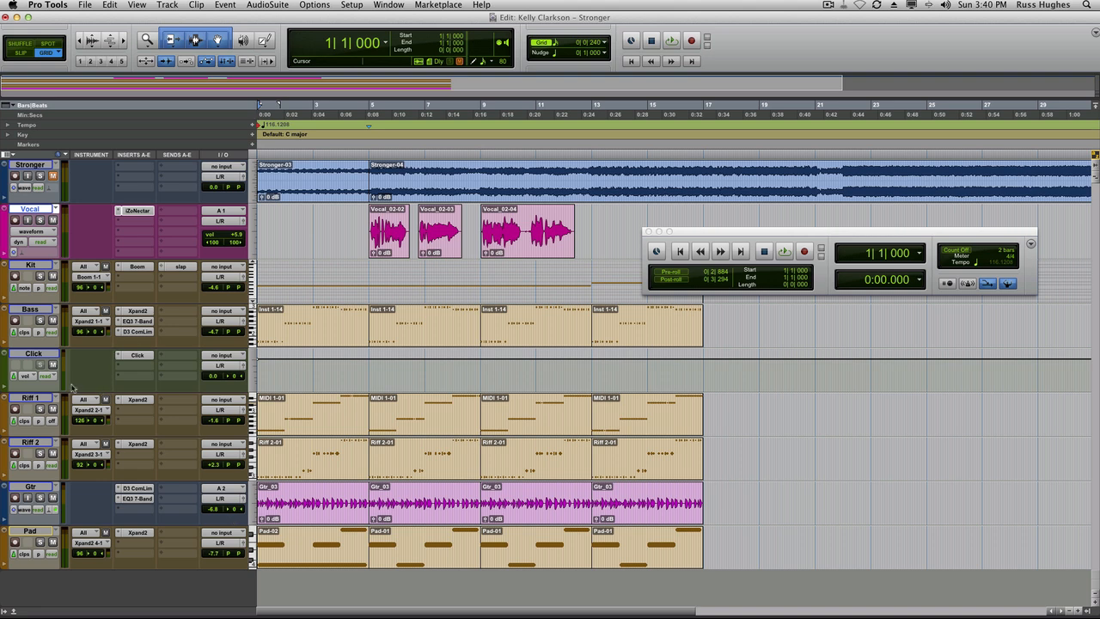
{"action": "left_click", "coordinate": [138, 399]}
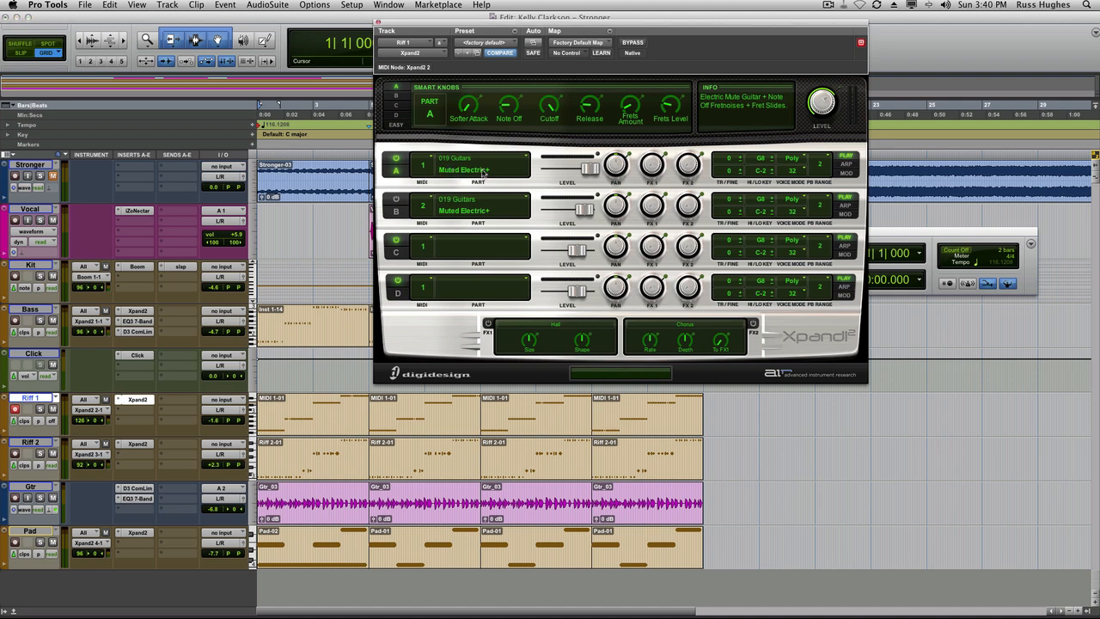
{"action": "left_click", "coordinate": [516, 162]}
{"action": "mouse_move", "coordinate": [502, 336]}
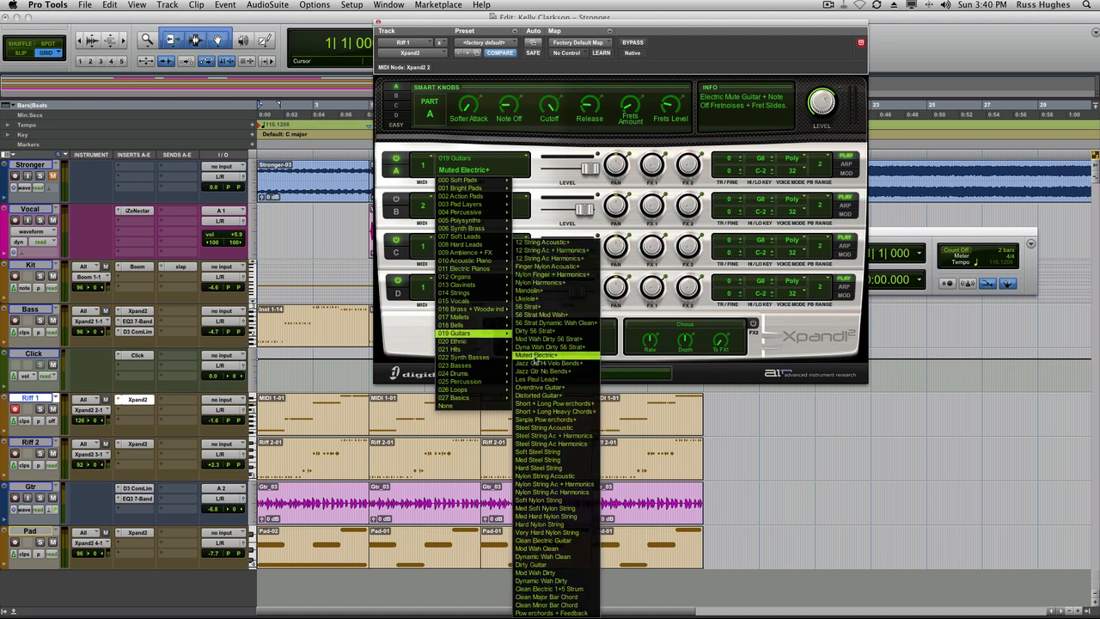
{"action": "left_click", "coordinate": [536, 147]}
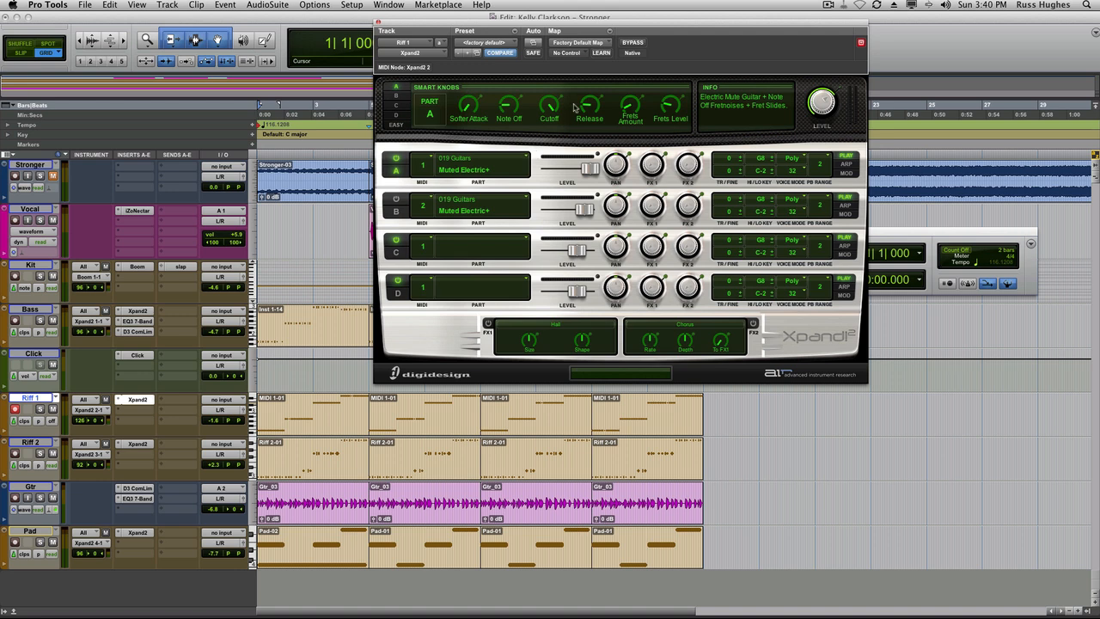
{"action": "left_click", "coordinate": [376, 19]}
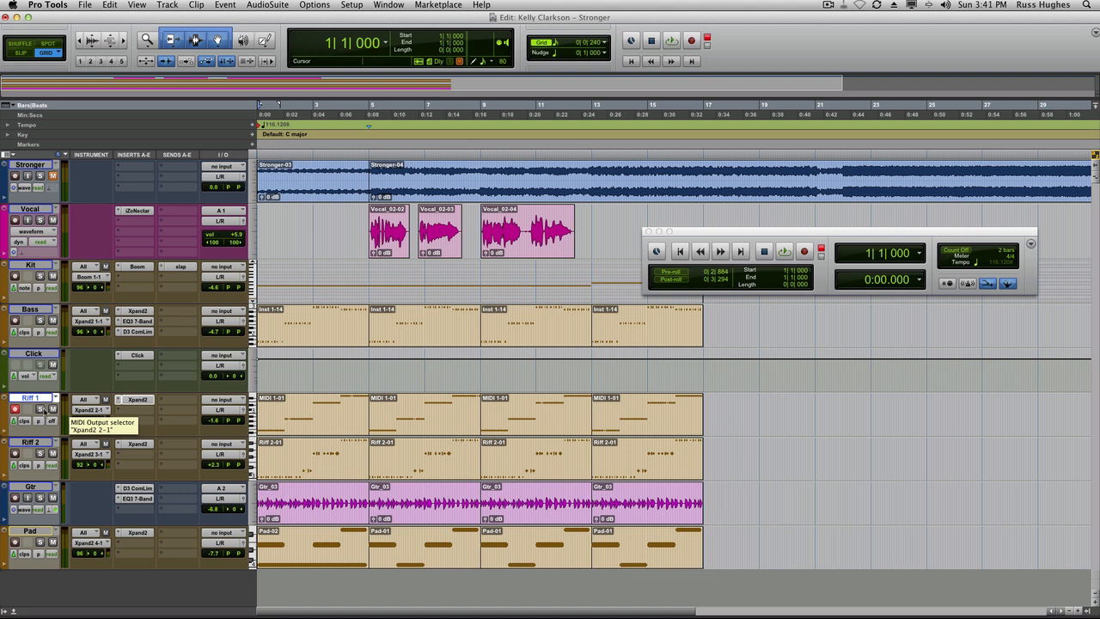
Solo the Riff 1 track and play it back.
{"action": "left_click", "coordinate": [39, 410]}
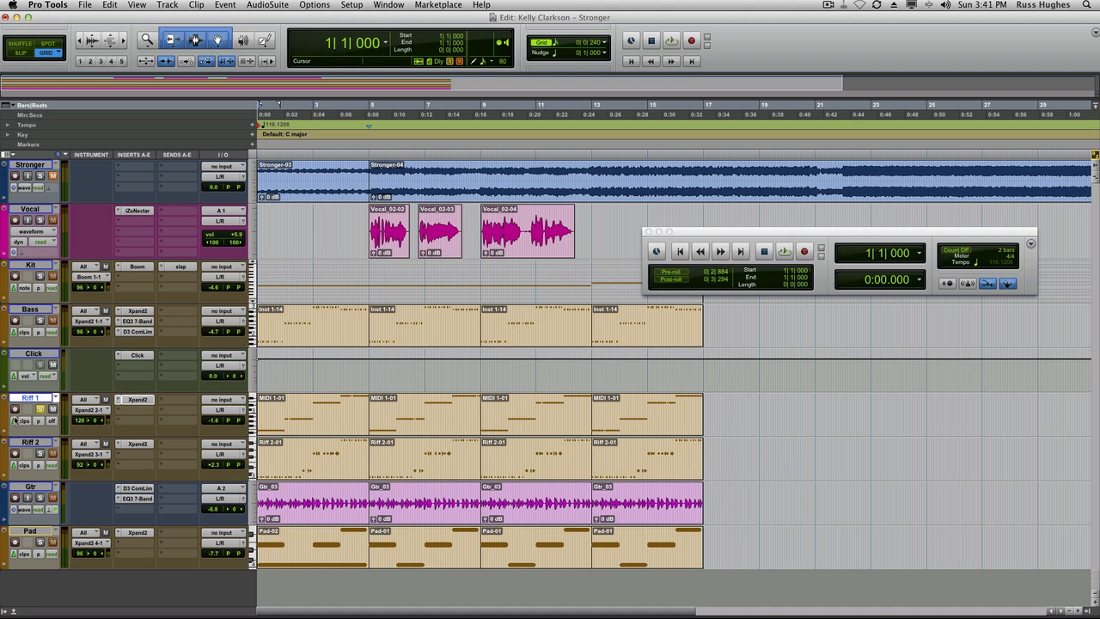
{"action": "key", "text": "space"}
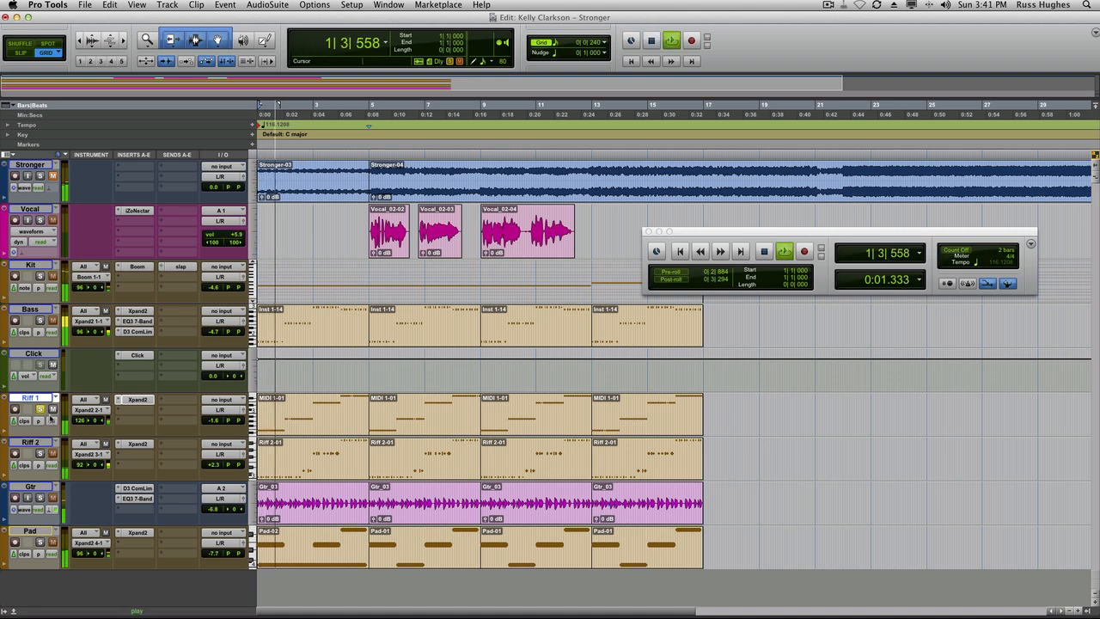
{"action": "left_click_drag", "start_coordinate": [227, 420], "coordinate": [224, 421]}
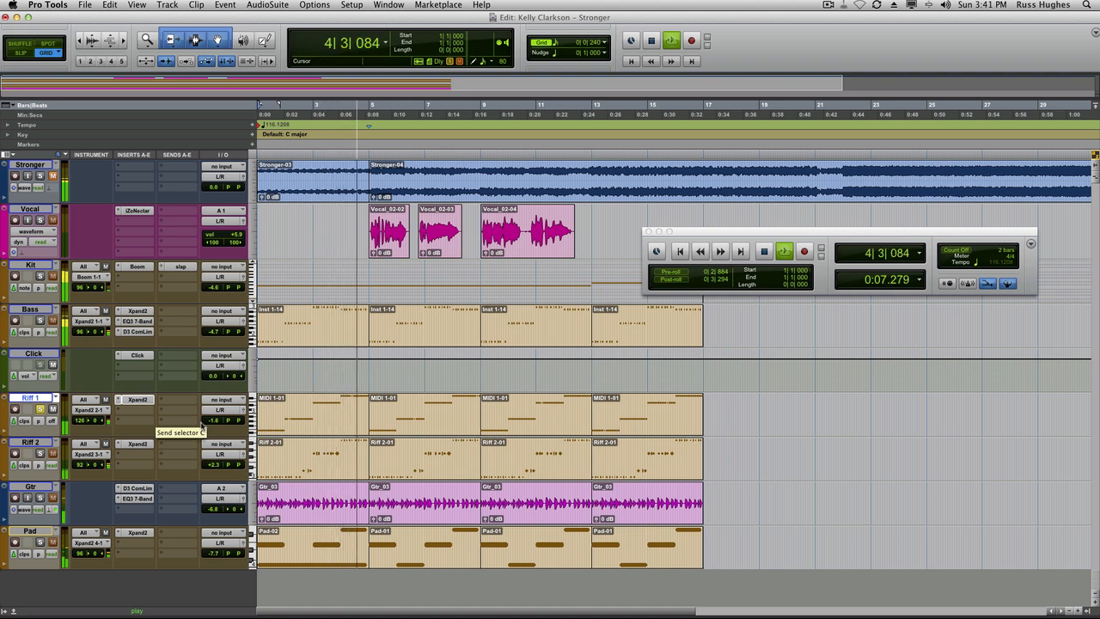
{"action": "key", "text": "space"}
Solo the Riff 2 track and play it back, restarting playback once.
{"action": "left_click", "coordinate": [39, 453]}
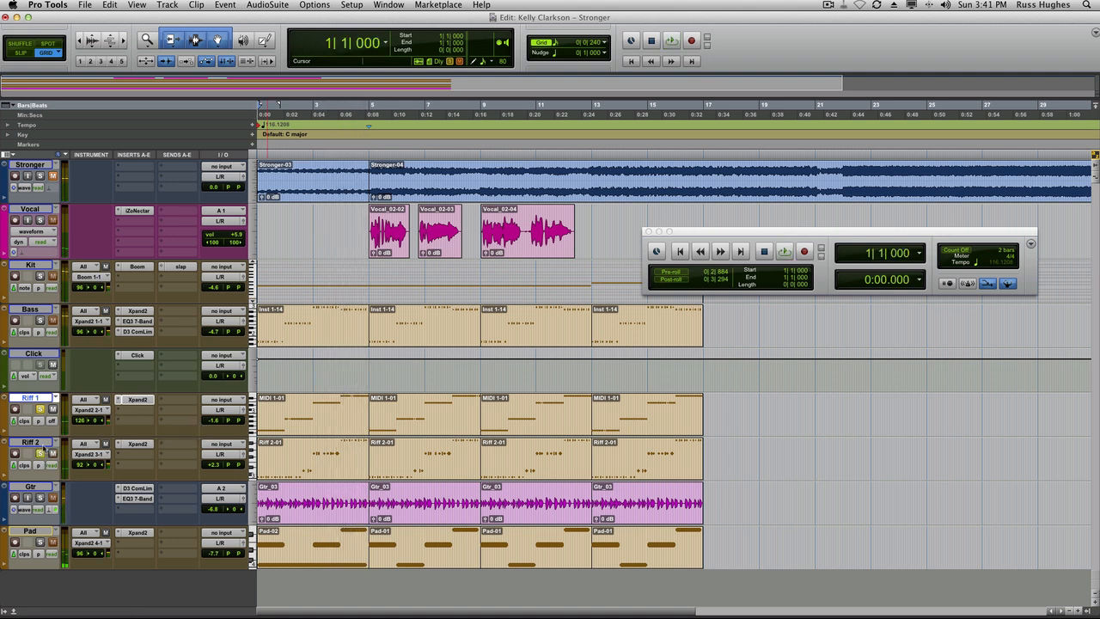
{"action": "key", "text": "space"}
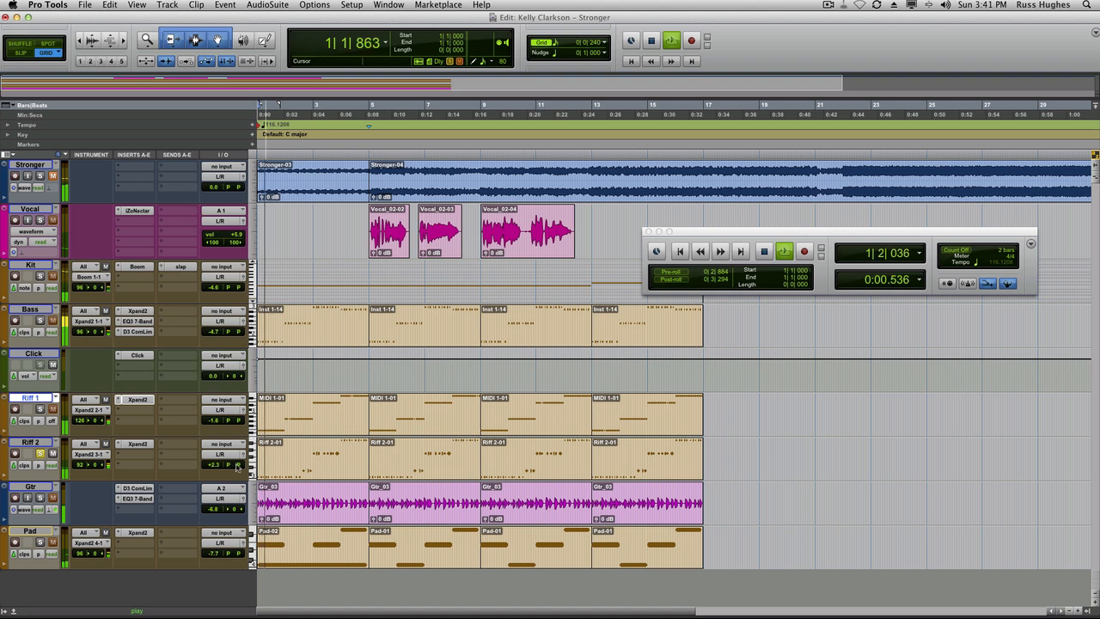
{"action": "left_click_drag", "start_coordinate": [224, 465], "coordinate": [302, 468]}
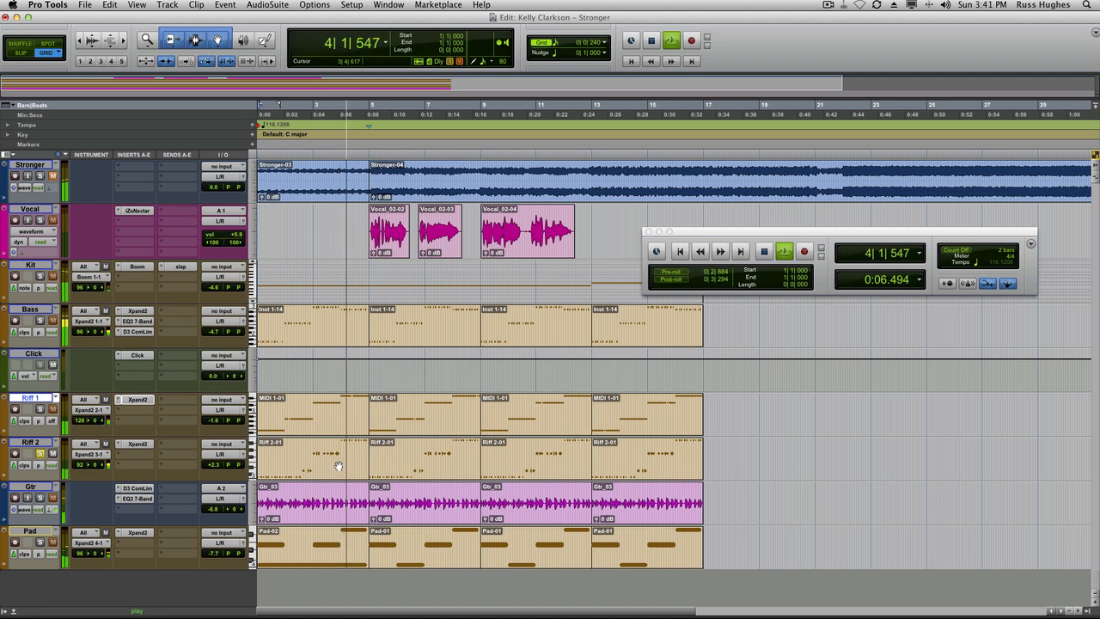
{"action": "key", "text": "space"}
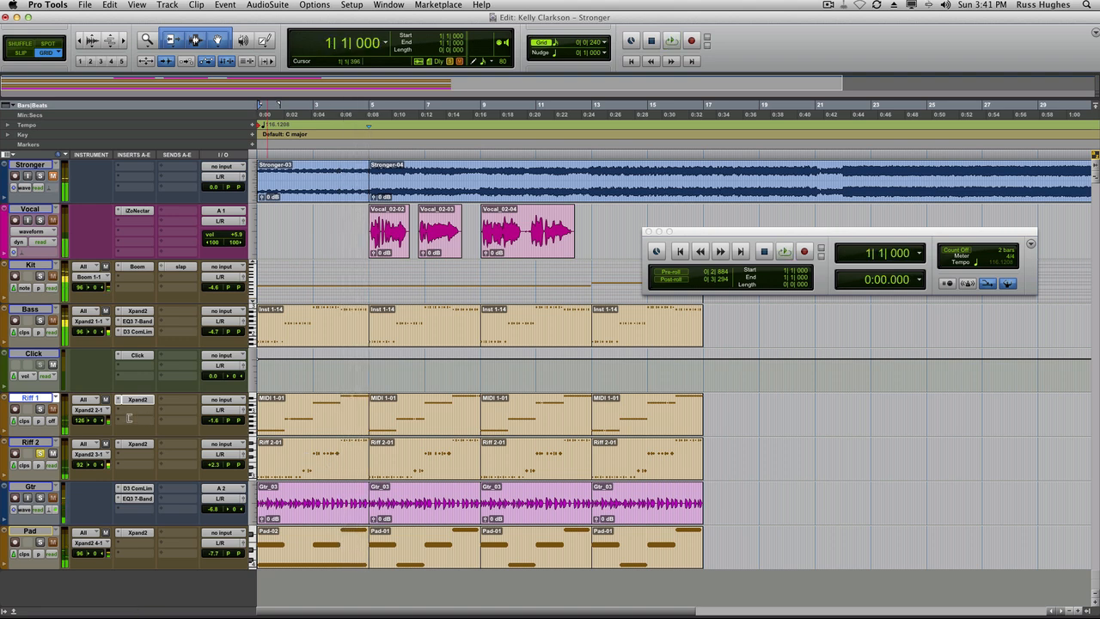
{"action": "key", "text": "space"}
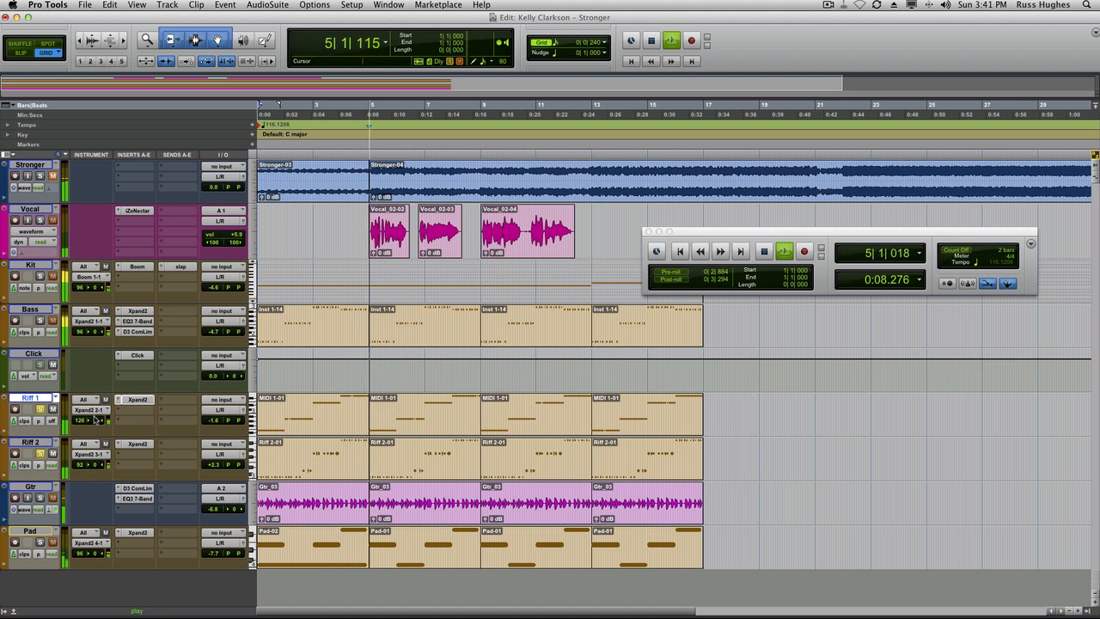
{"action": "key", "text": "space"}
Solo the Bass track and play it back.
{"action": "left_click", "coordinate": [39, 320]}
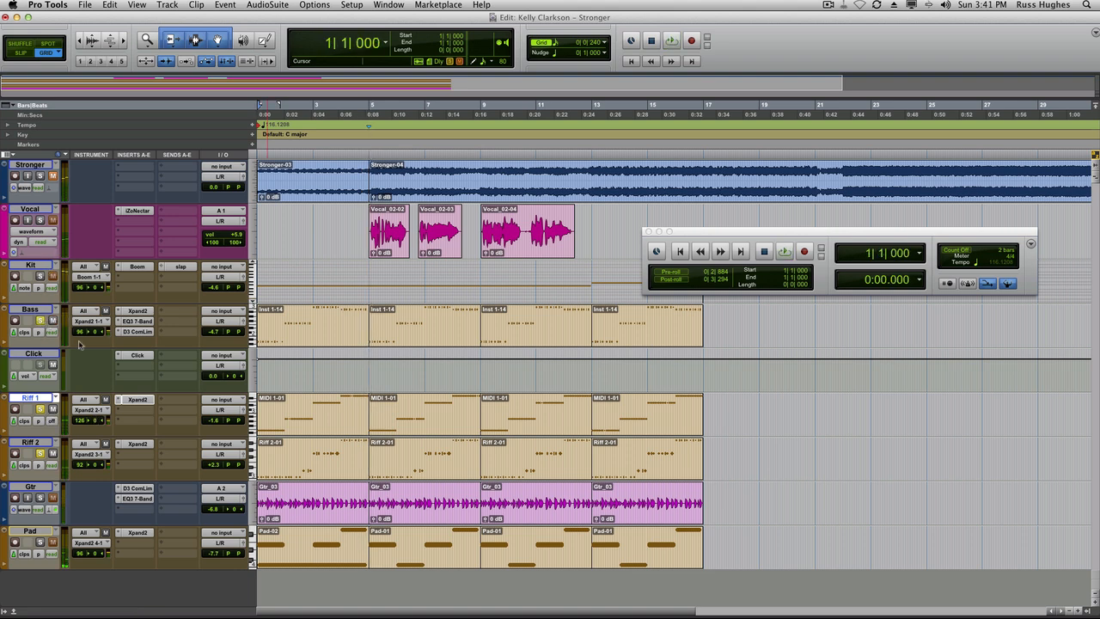
{"action": "key", "text": "space"}
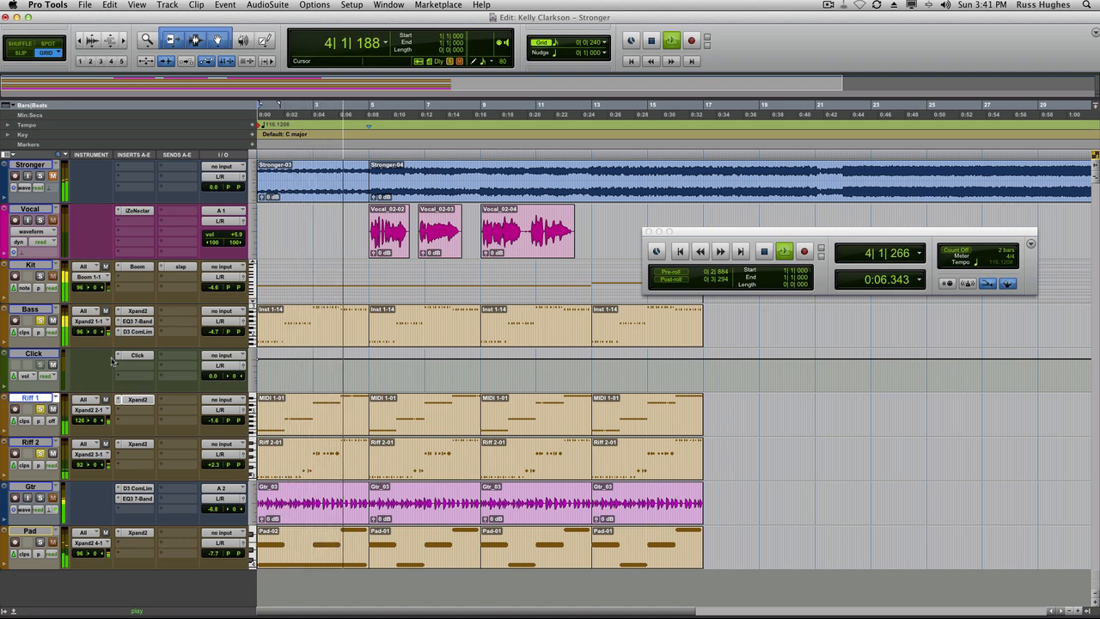
{"action": "key", "text": "space"}
Open the Bass track's Xpand2, EQ3 7-Band and D3 Compressor/Limiter plug-ins in turn.
{"action": "left_click", "coordinate": [137, 310]}
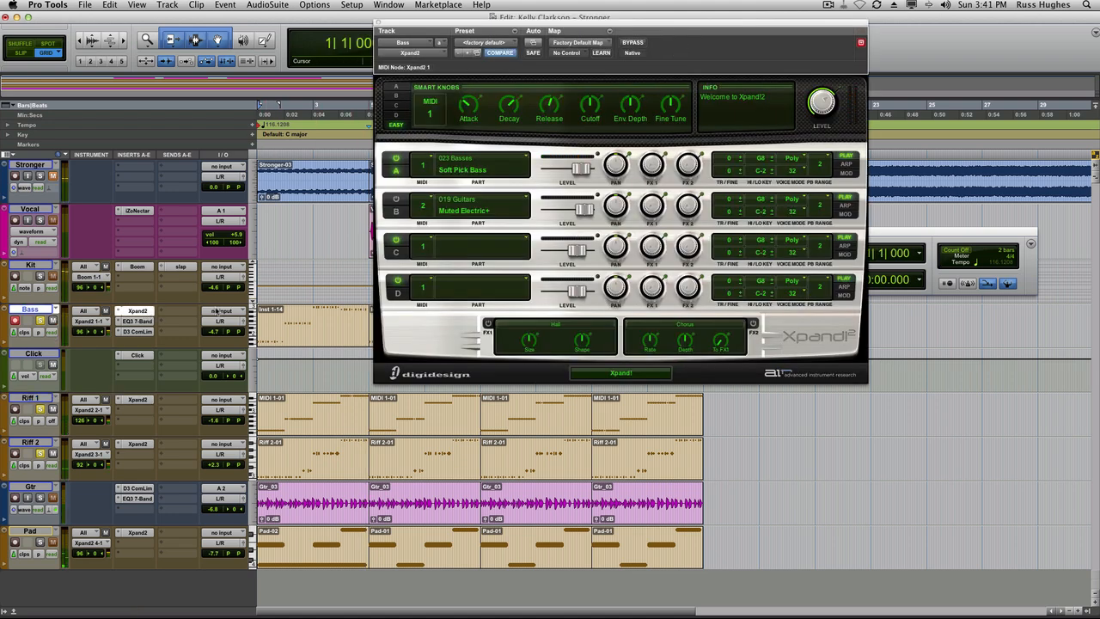
{"action": "left_click", "coordinate": [136, 321]}
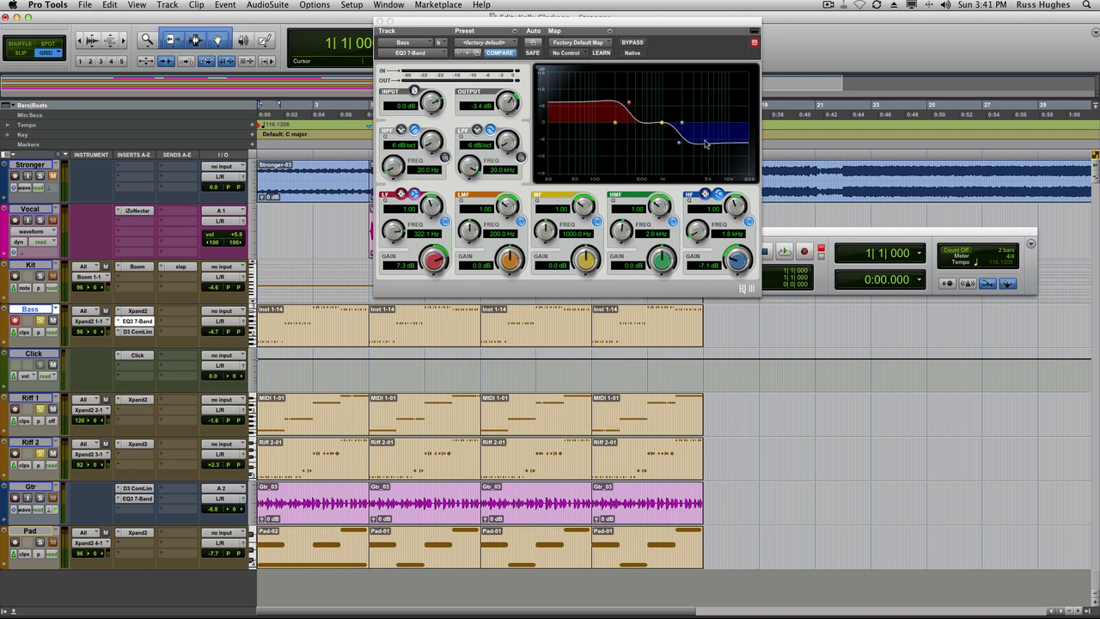
{"action": "left_click", "coordinate": [145, 331]}
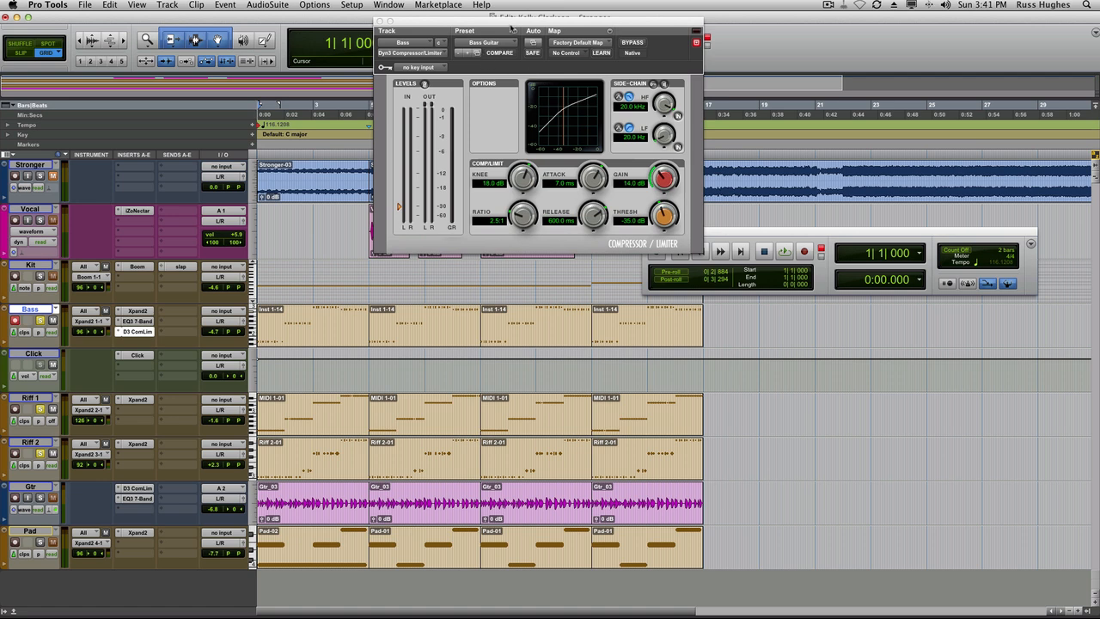
{"action": "left_click_drag", "start_coordinate": [511, 29], "coordinate": [484, 49]}
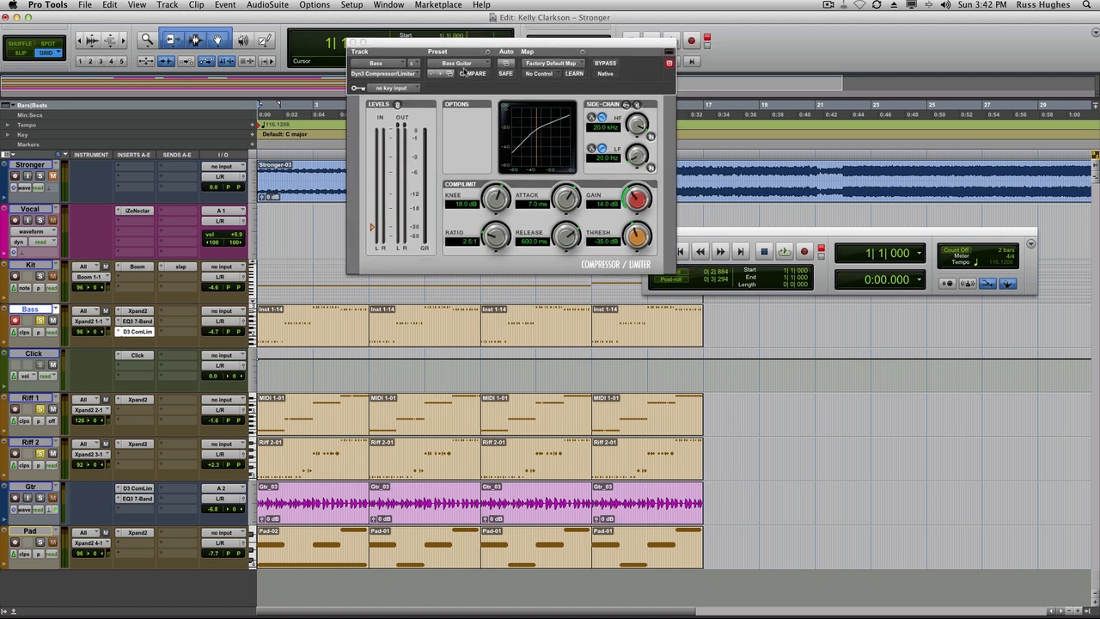
Play the bass while bypassing and re-enabling the compressor, and close the plug-in window.
{"action": "key", "text": "space"}
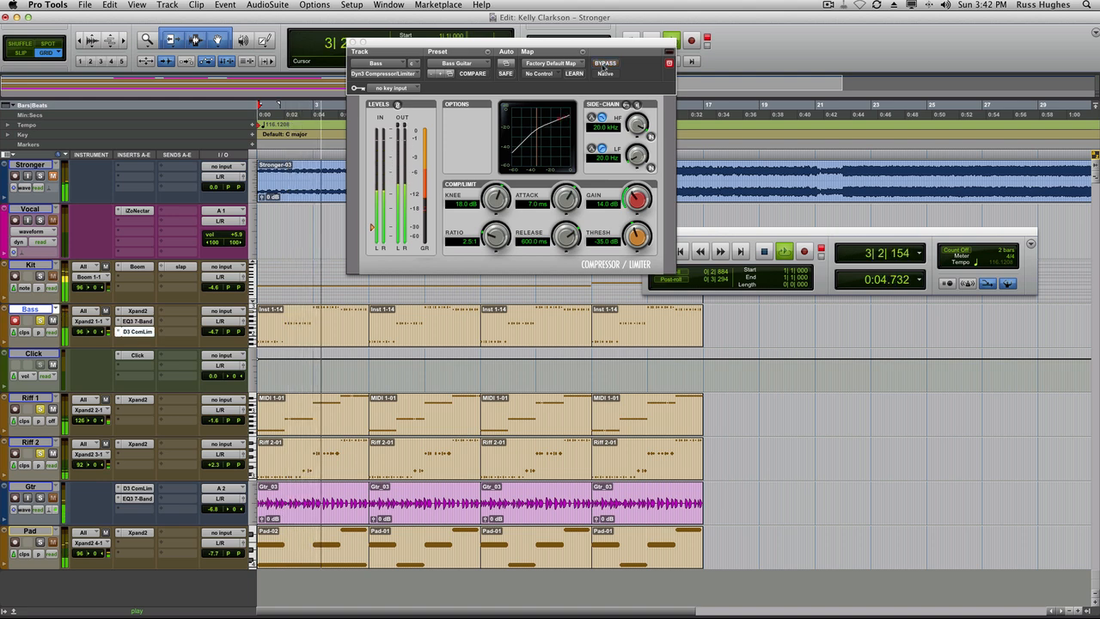
{"action": "left_click", "coordinate": [605, 66]}
{"action": "left_click", "coordinate": [605, 66]}
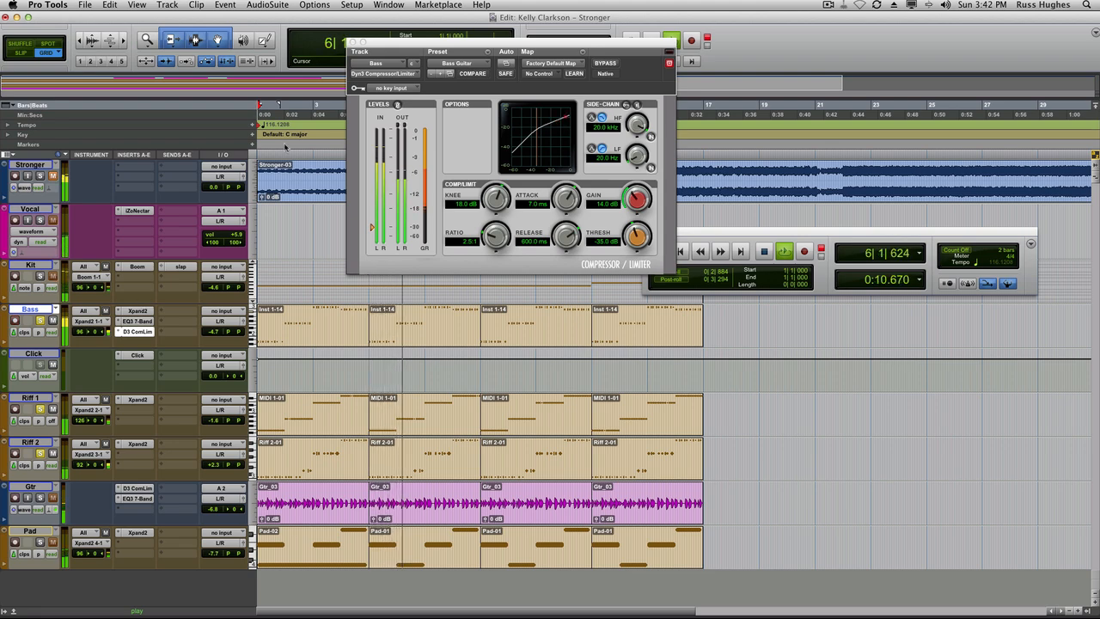
{"action": "key", "text": "space"}
{"action": "left_click", "coordinate": [352, 42]}
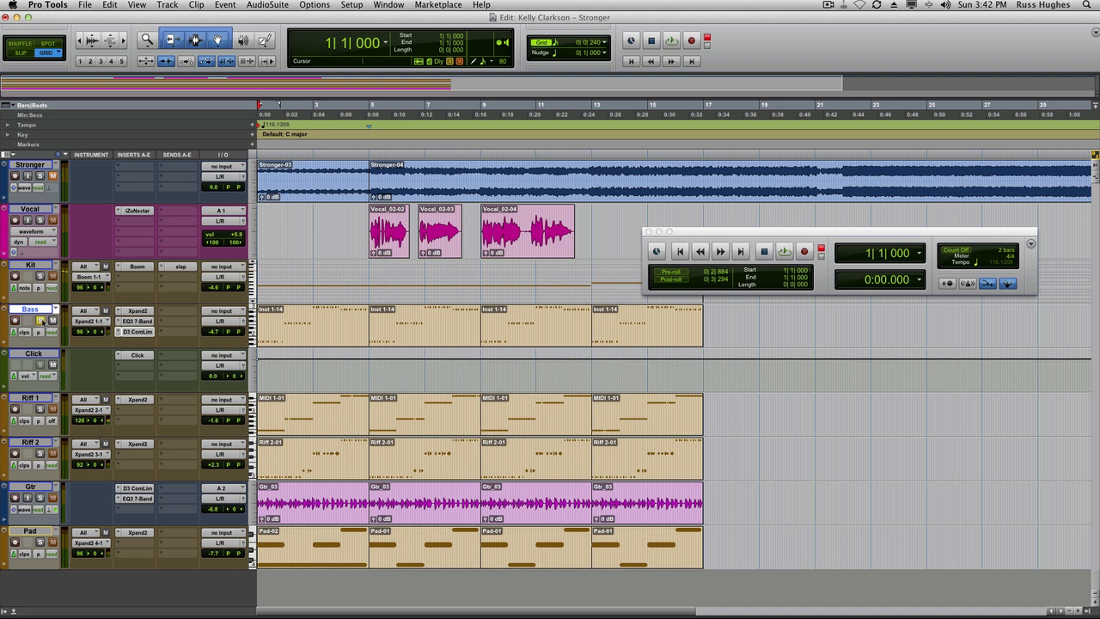
Unsolo Bass, solo the Gtr track, and raise its volume to -3.2 dB during playback.
{"action": "left_click", "coordinate": [39, 319]}
{"action": "left_click", "coordinate": [39, 498]}
{"action": "key", "text": "space"}
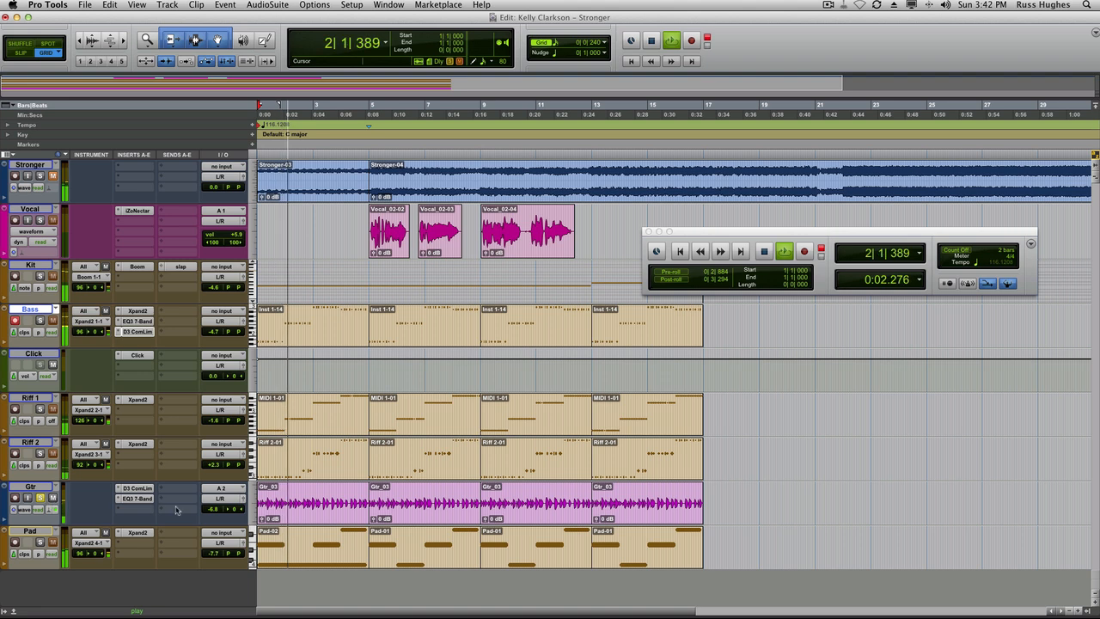
{"action": "left_click_drag", "start_coordinate": [210, 510], "coordinate": [209, 507]}
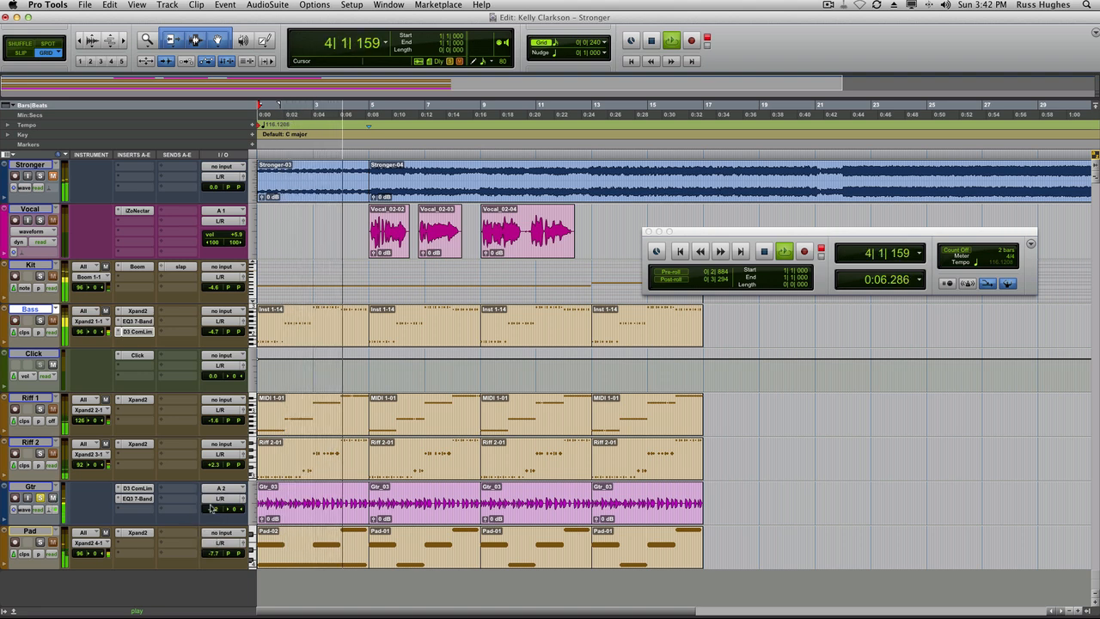
{"action": "key", "text": "space"}
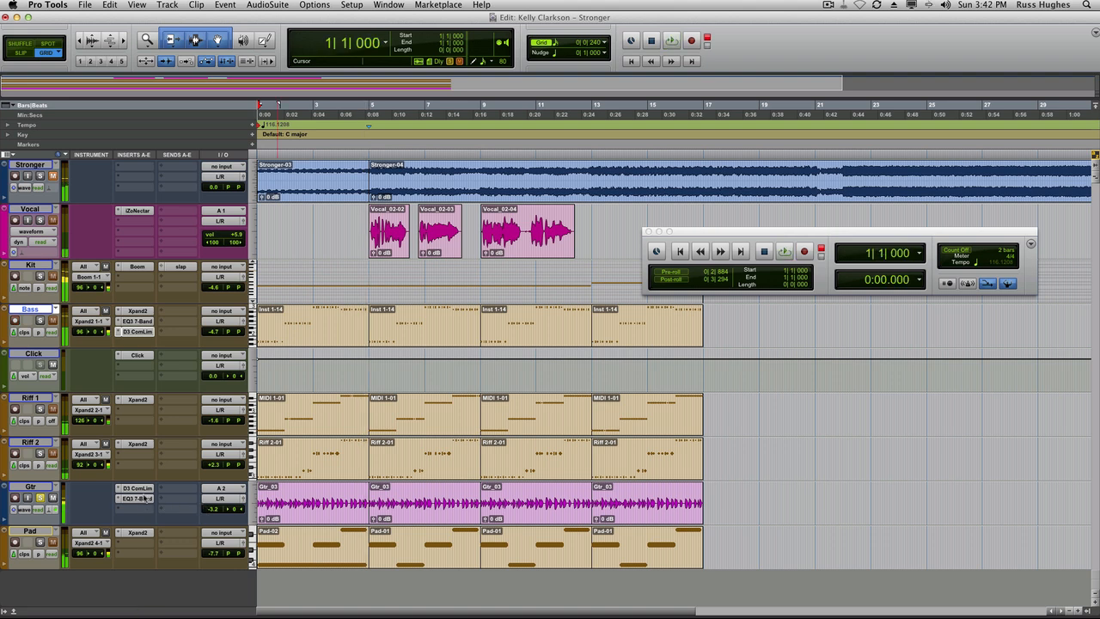
Bypass the Gtr track's D3 ComLim and EQ3 7-Band inserts and play the guitar back.
{"action": "left_click", "coordinate": [142, 488], "text": "super"}
{"action": "left_click", "coordinate": [141, 498], "text": "super"}
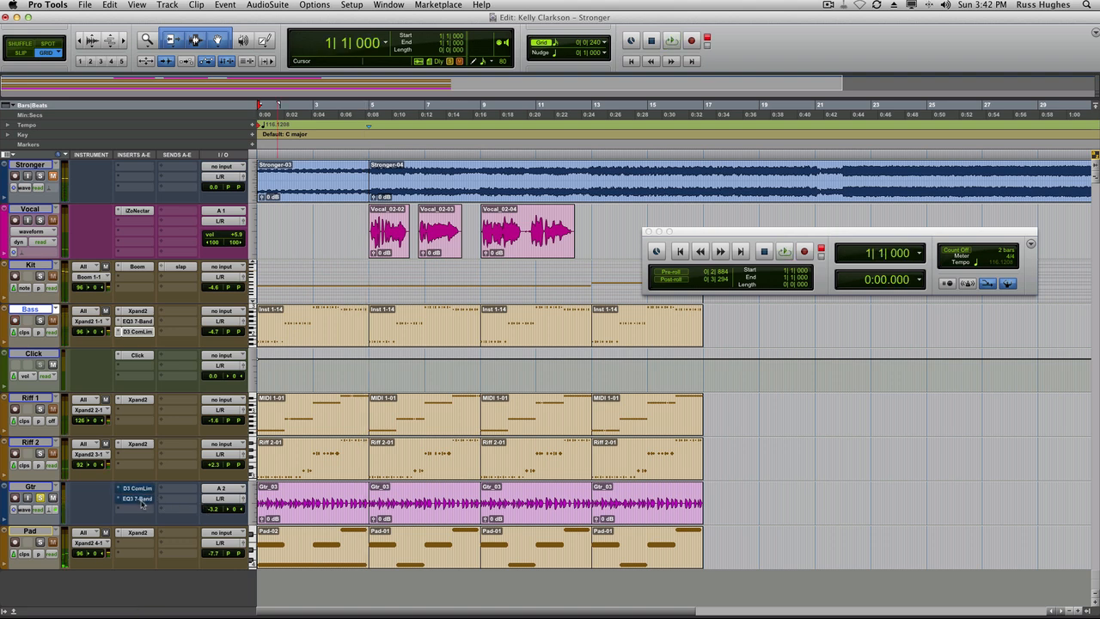
{"action": "key", "text": "space"}
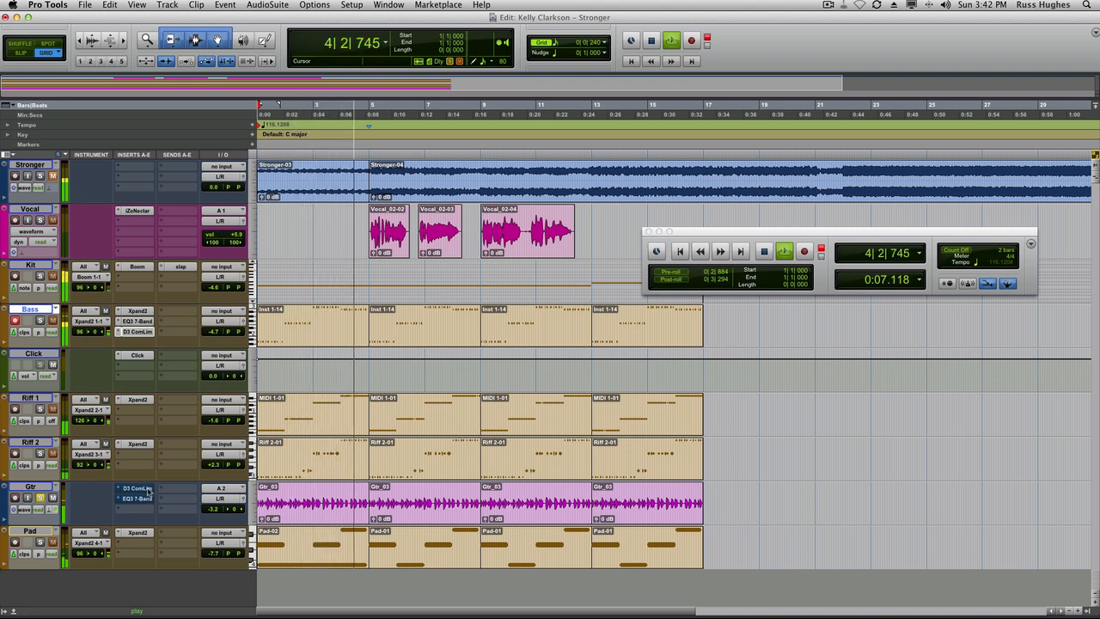
{"action": "key", "text": "space"}
Open the Gtr compressor and EQ plug-ins, re-enable the EQ, and close the plug-in window.
{"action": "left_click", "coordinate": [146, 489]}
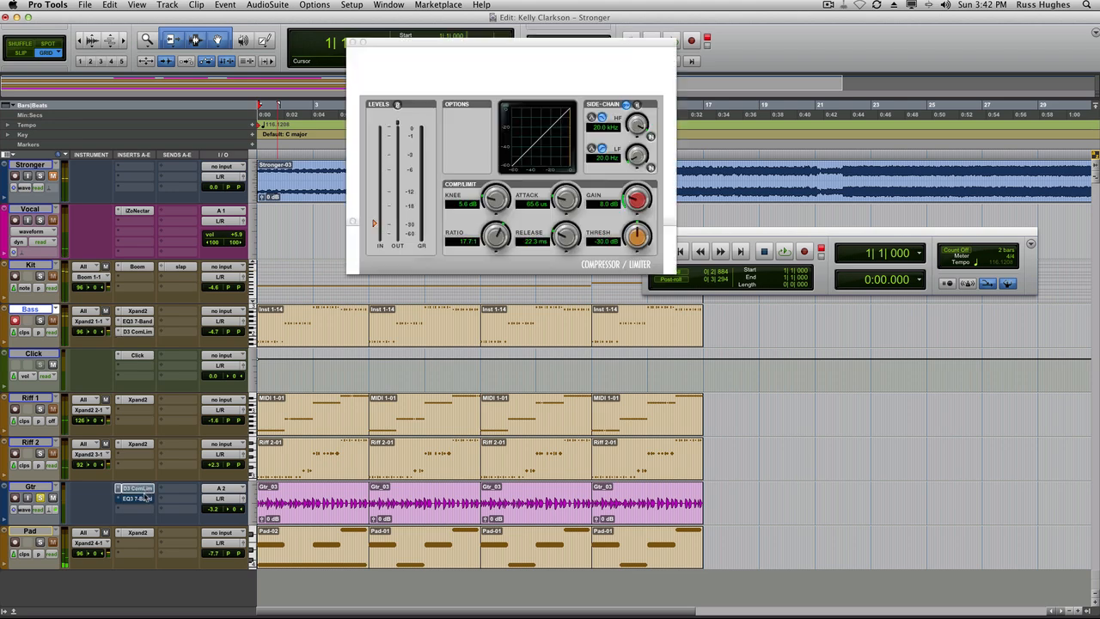
{"action": "left_click", "coordinate": [144, 499]}
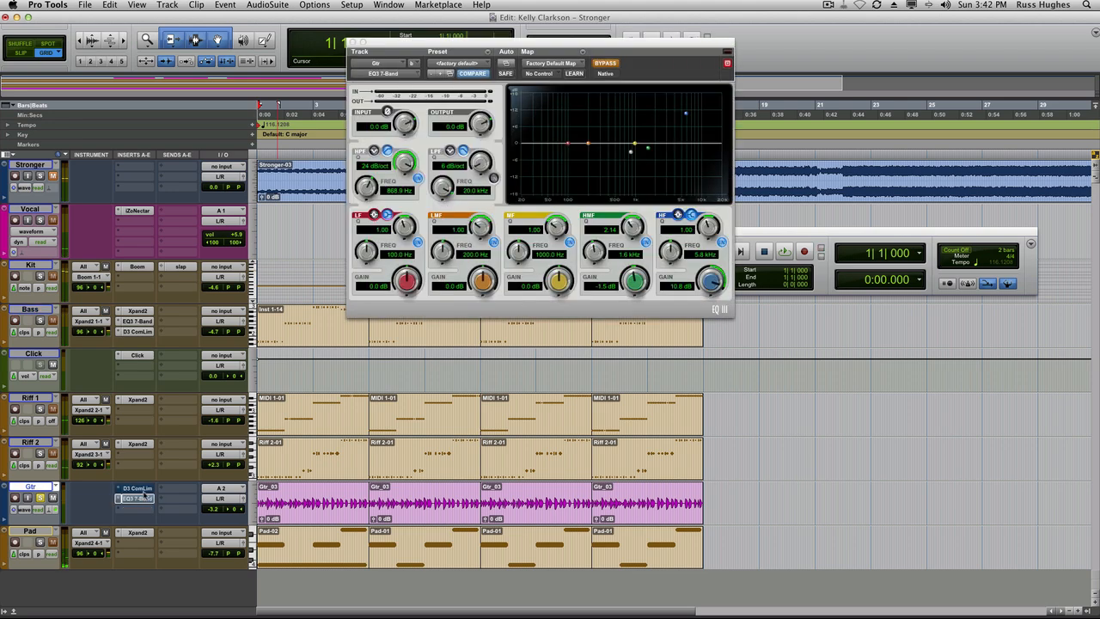
{"action": "left_click", "coordinate": [142, 498], "text": "super"}
{"action": "left_click", "coordinate": [353, 42]}
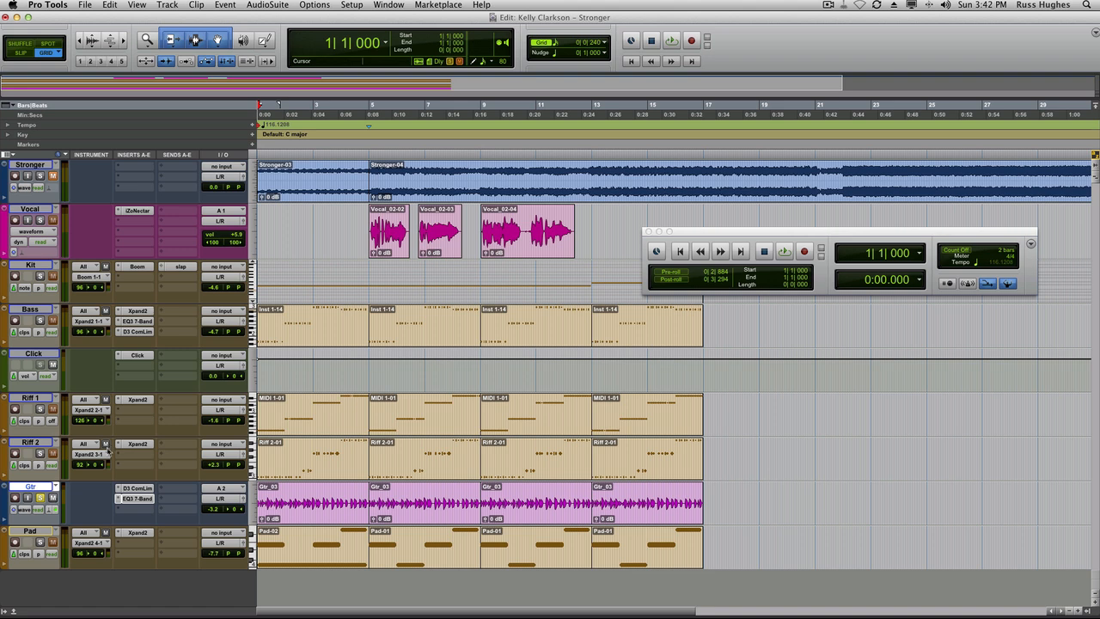
Switch the Gtr track to playlists view to show its alternate takes.
{"action": "left_click", "coordinate": [9, 521]}
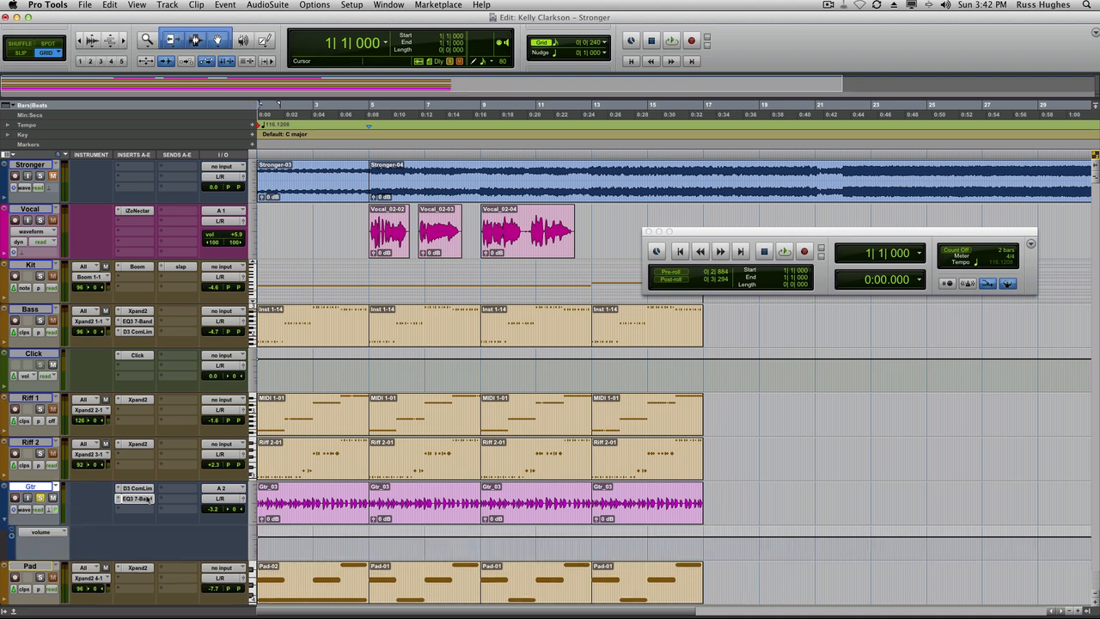
{"action": "left_click", "coordinate": [25, 511]}
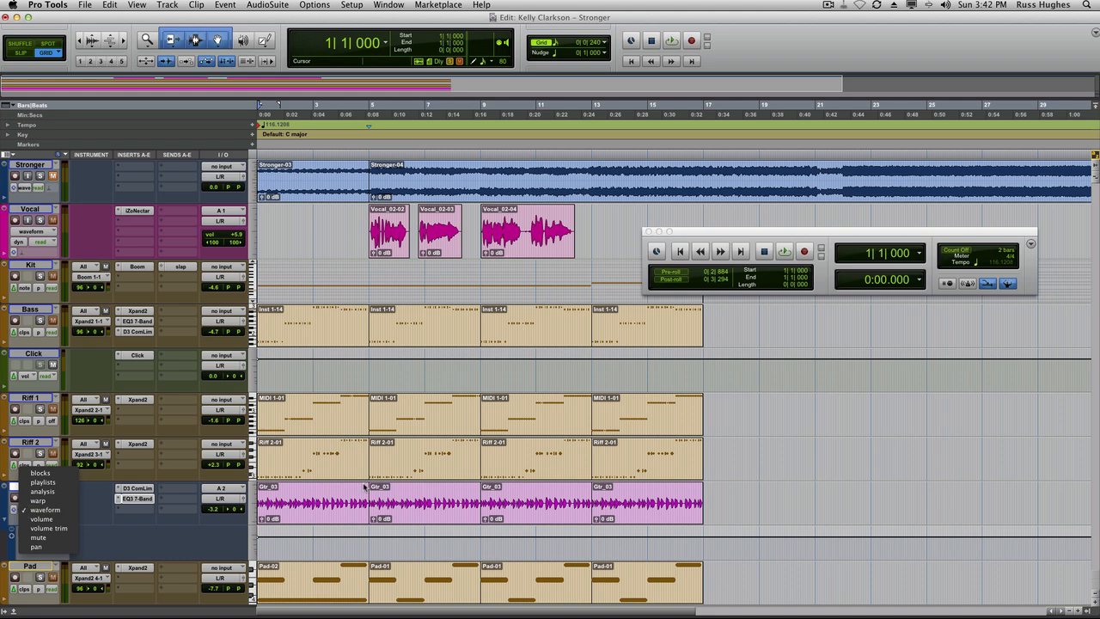
{"action": "left_click", "coordinate": [69, 482]}
Enlarge the Gtr playlist lanes to compare the five guitar takes.
{"action": "scroll", "coordinate": [70, 489], "scroll_direction": "down", "scroll_amount": 3}
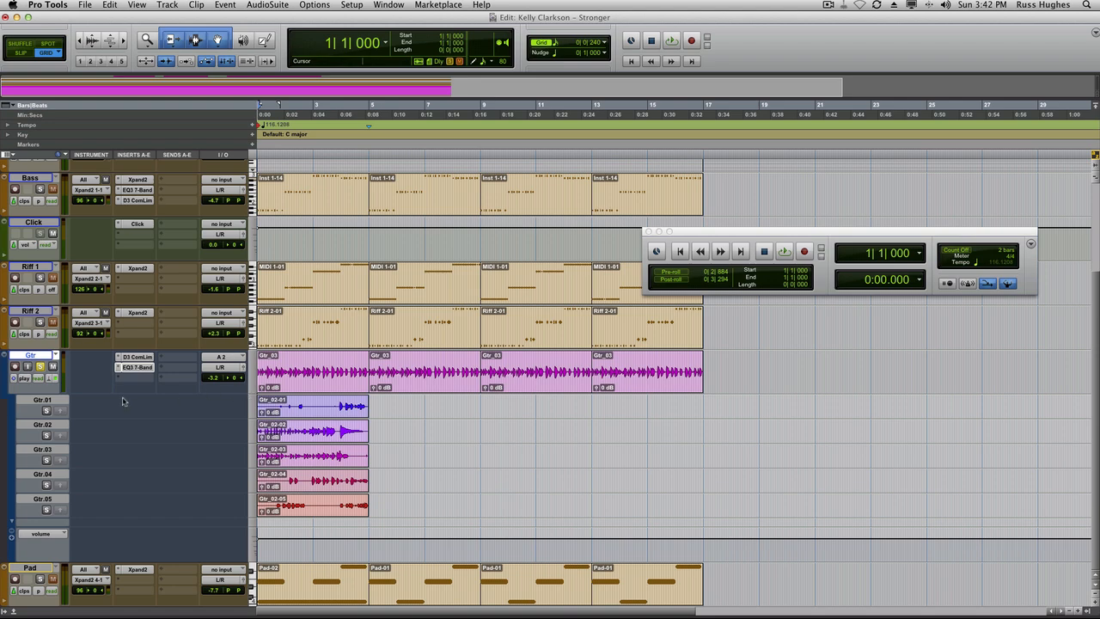
{"action": "left_click_drag", "start_coordinate": [210, 393], "coordinate": [213, 407]}
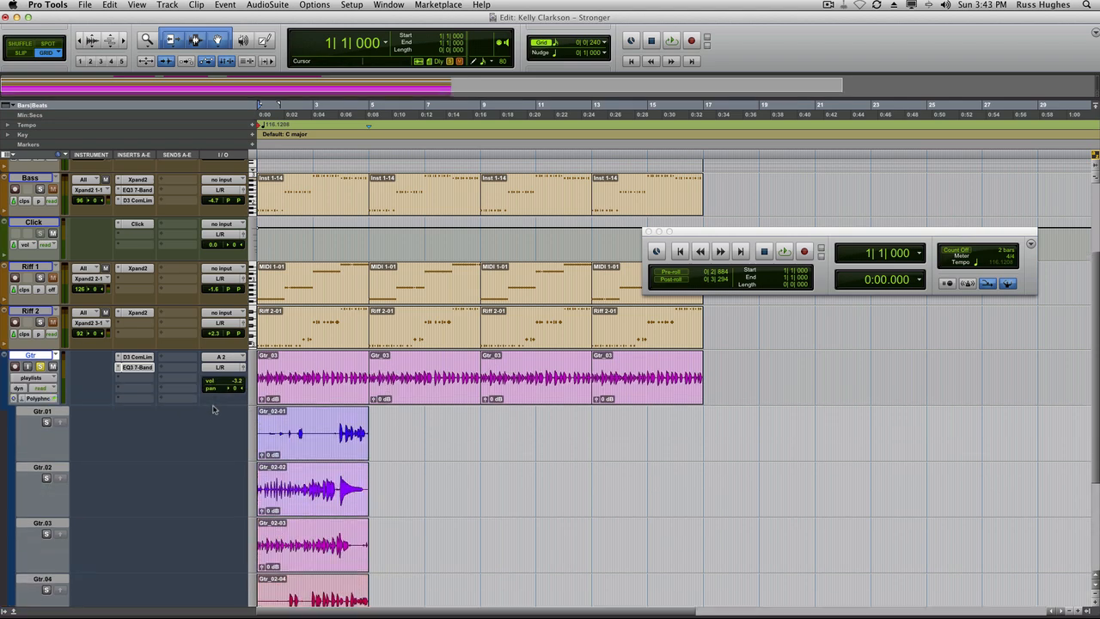
{"action": "key", "text": "t"}
{"action": "key", "text": "t"}
{"action": "scroll", "coordinate": [544, 370], "scroll_direction": "down", "scroll_amount": 4}
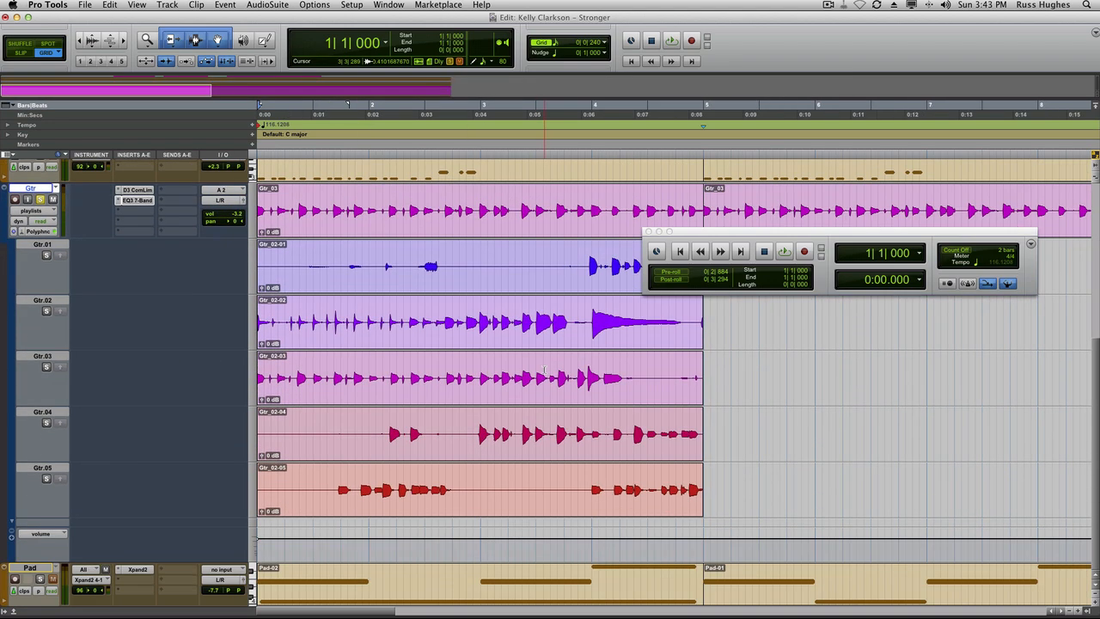
Set the transport's record mode to Loop.
{"action": "left_click_drag", "start_coordinate": [842, 231], "coordinate": [1000, 258]}
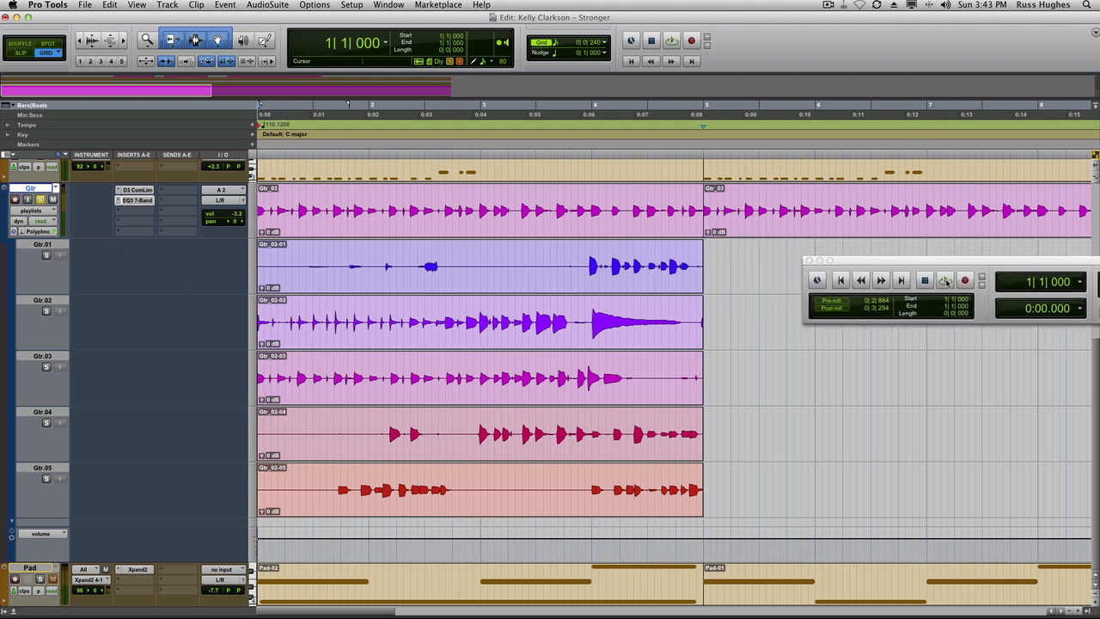
{"action": "right_click", "coordinate": [970, 283]}
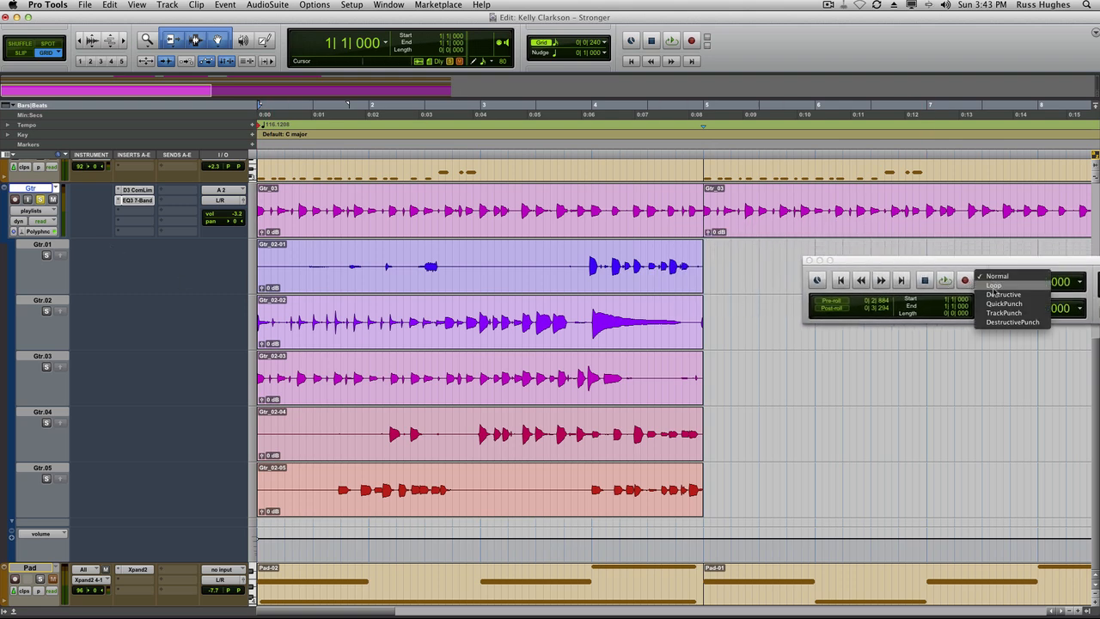
{"action": "left_click", "coordinate": [994, 285]}
Open the Operation preferences to check the option for creating new playlists when loop recording, then close without changes.
{"action": "left_click", "coordinate": [353, 4]}
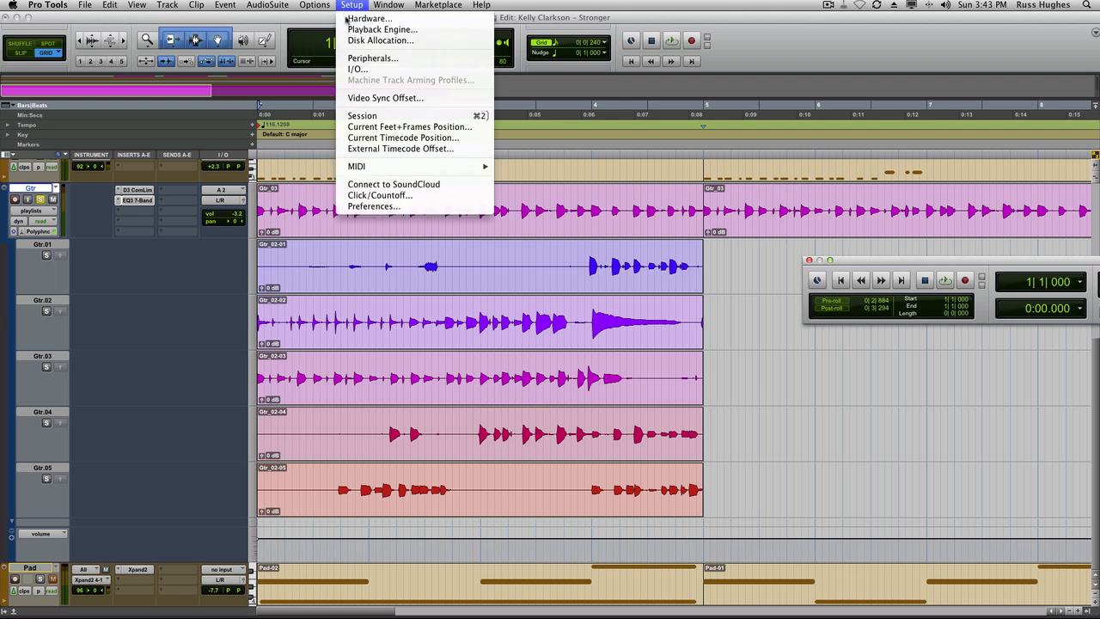
{"action": "left_click", "coordinate": [378, 207]}
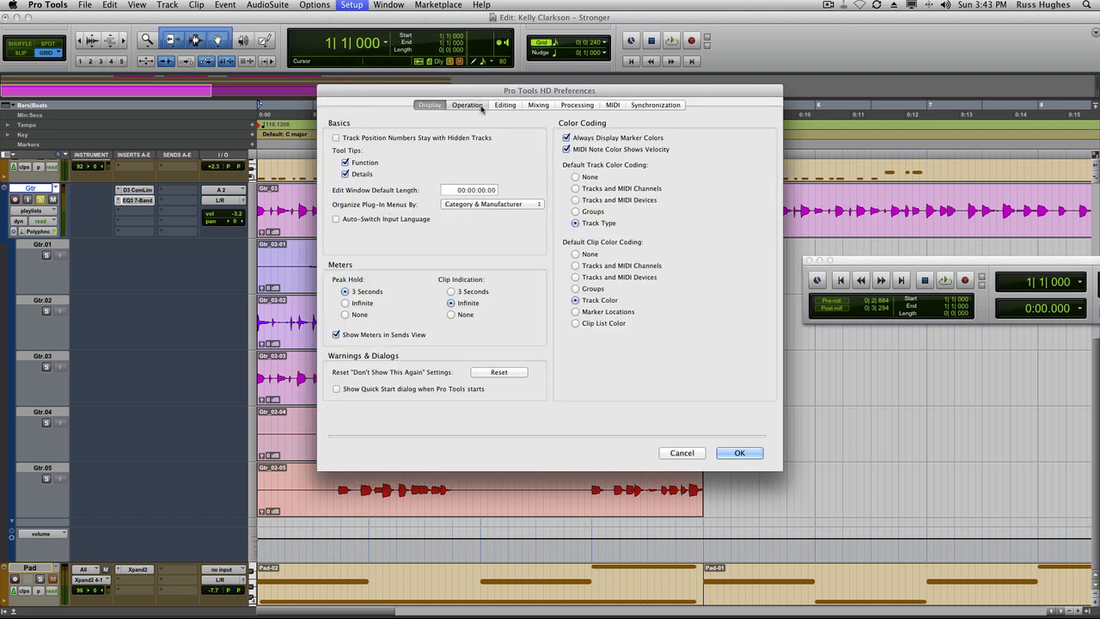
{"action": "left_click", "coordinate": [468, 105]}
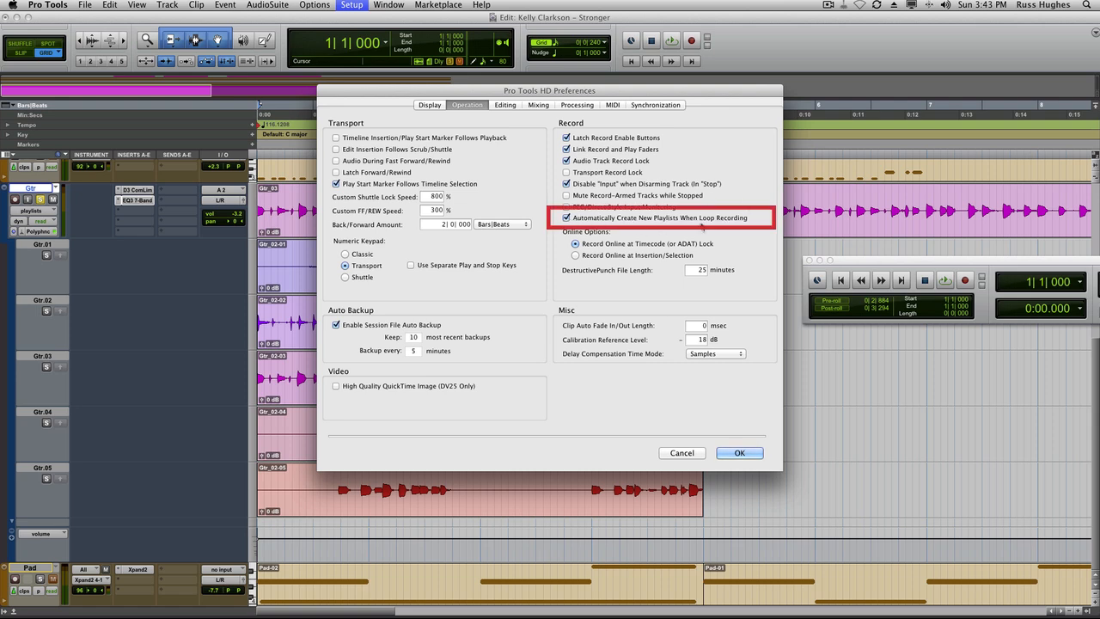
{"action": "left_click", "coordinate": [696, 452]}
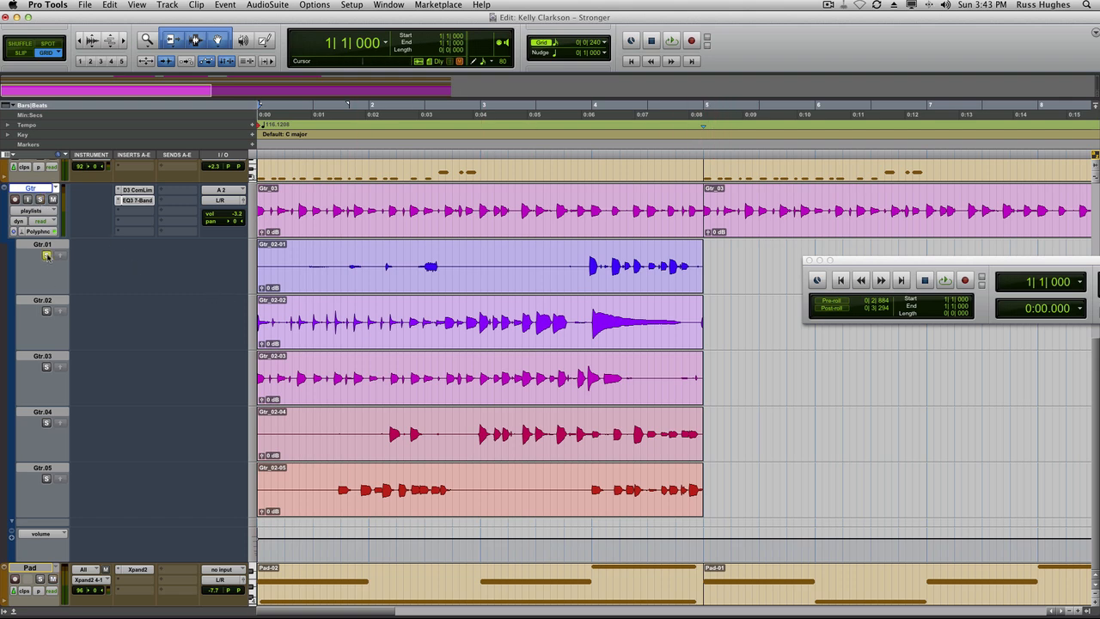
Play the session from the start while viewing the upper tracks and the Gtr playlist lanes.
{"action": "key", "text": "space"}
{"action": "scroll", "coordinate": [48, 259], "scroll_direction": "up", "scroll_amount": 5}
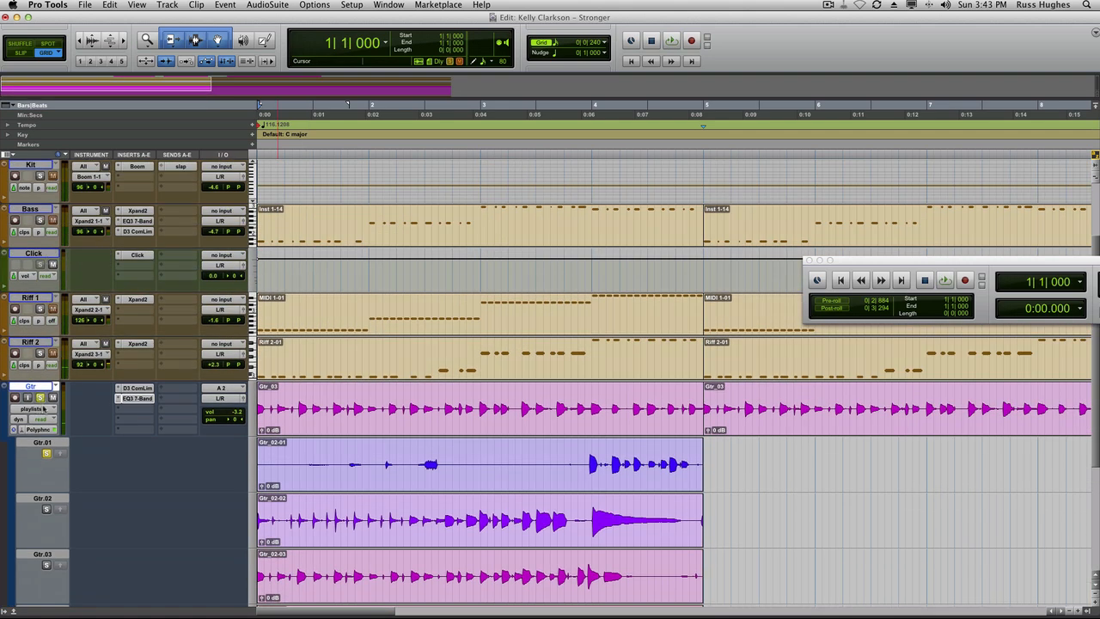
{"action": "key", "text": "space"}
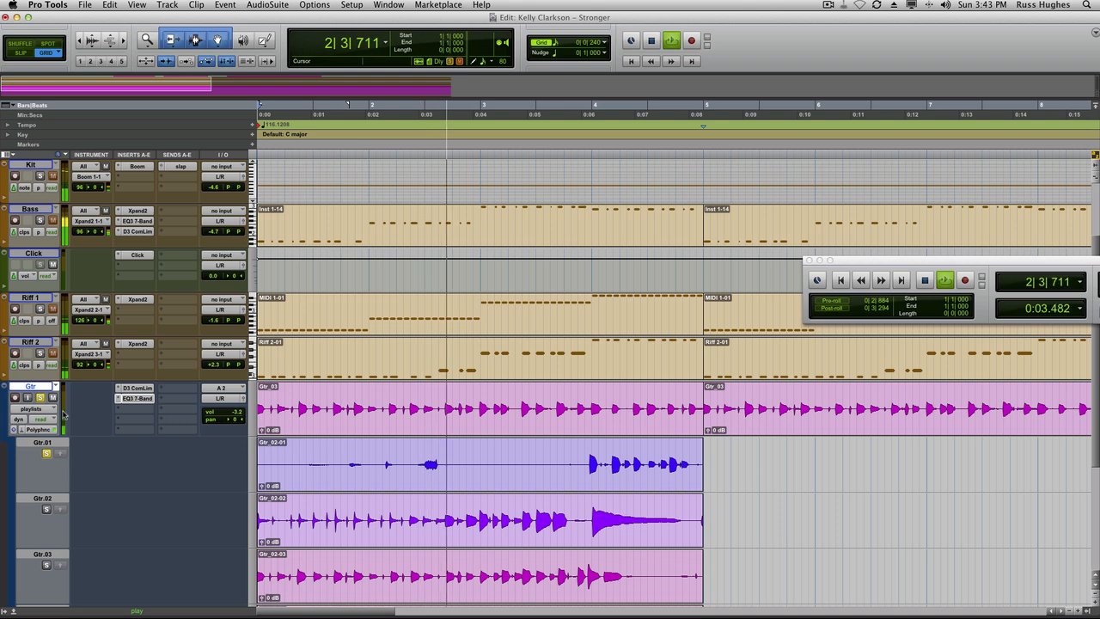
{"action": "scroll", "coordinate": [191, 298], "scroll_direction": "down", "scroll_amount": 3}
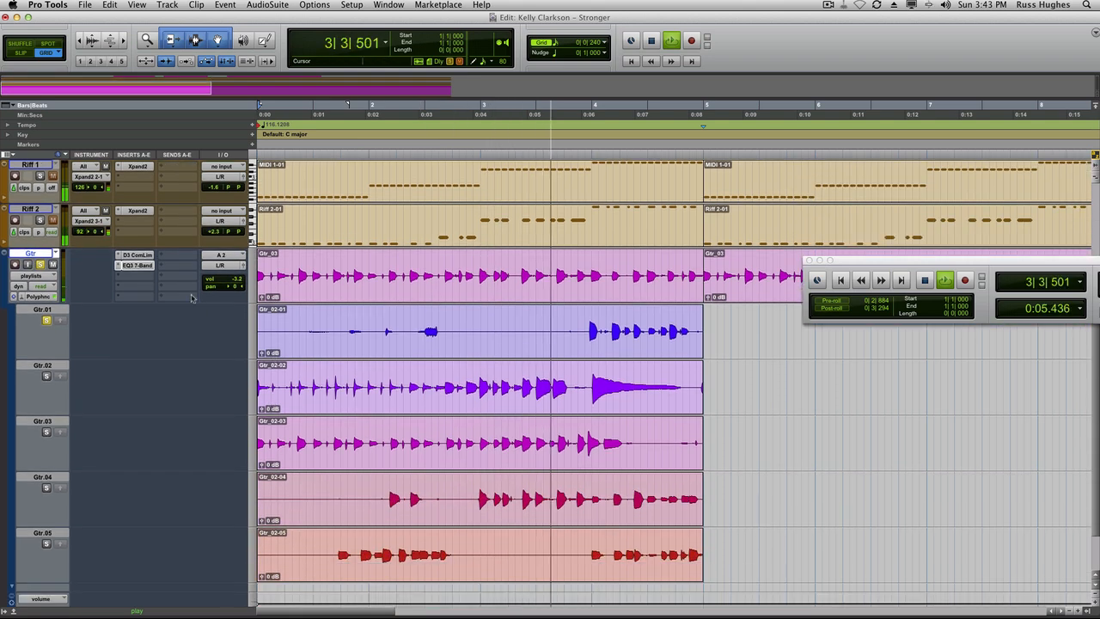
{"action": "key", "text": "space"}
{"action": "key", "text": "space"}
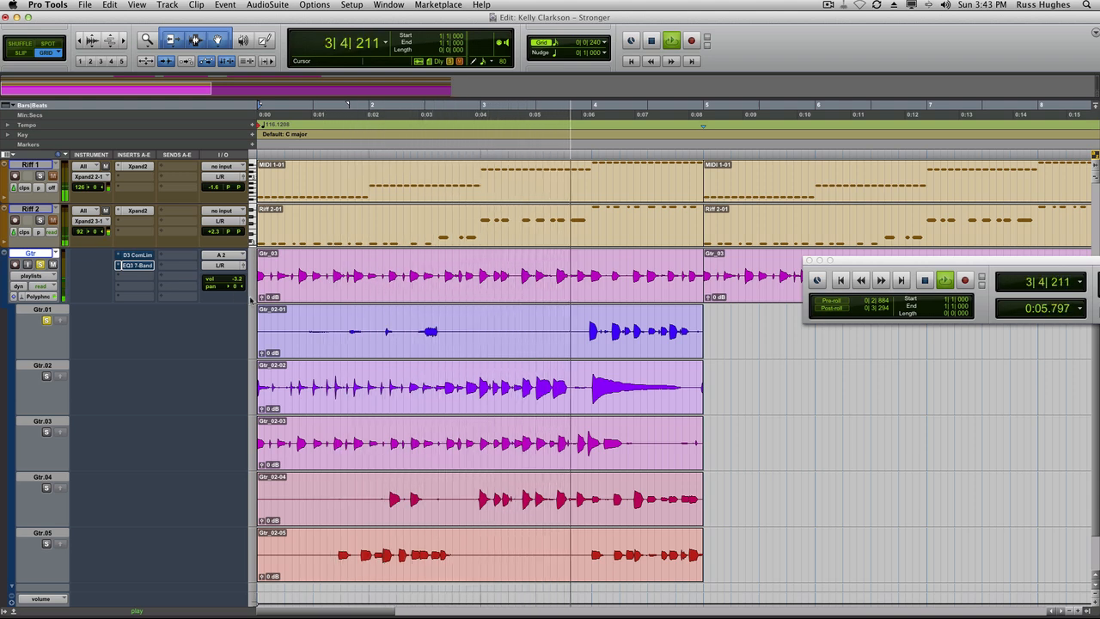
{"action": "key", "text": "space"}
Solo the Gtr.02 and Gtr.03 comp lanes in turn and audition each guitar take.
{"action": "left_click", "coordinate": [46, 374]}
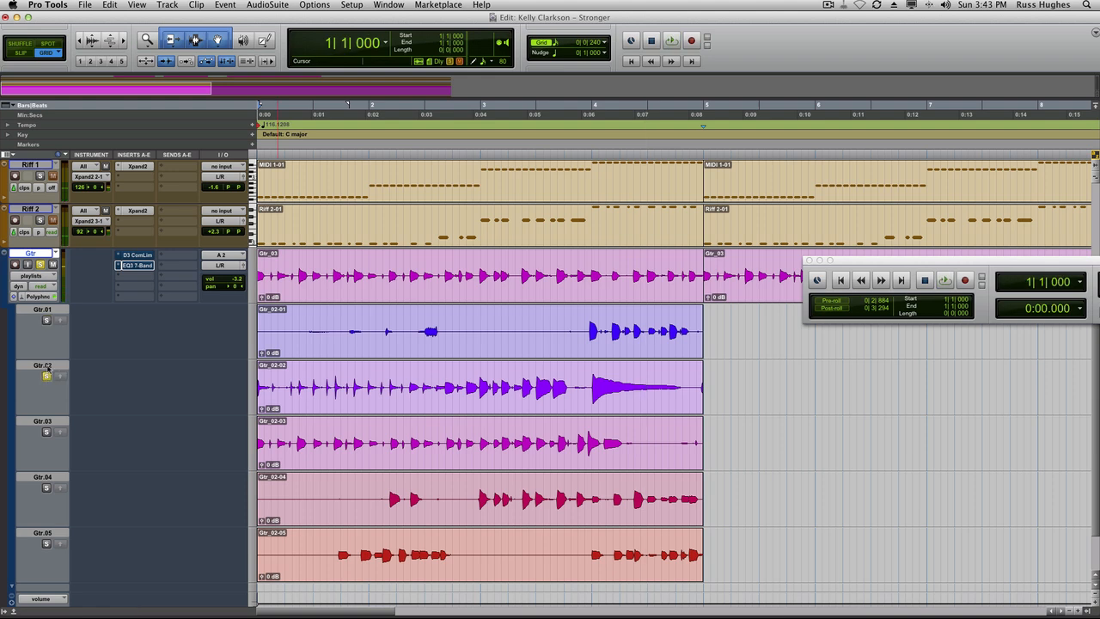
{"action": "key", "text": "space"}
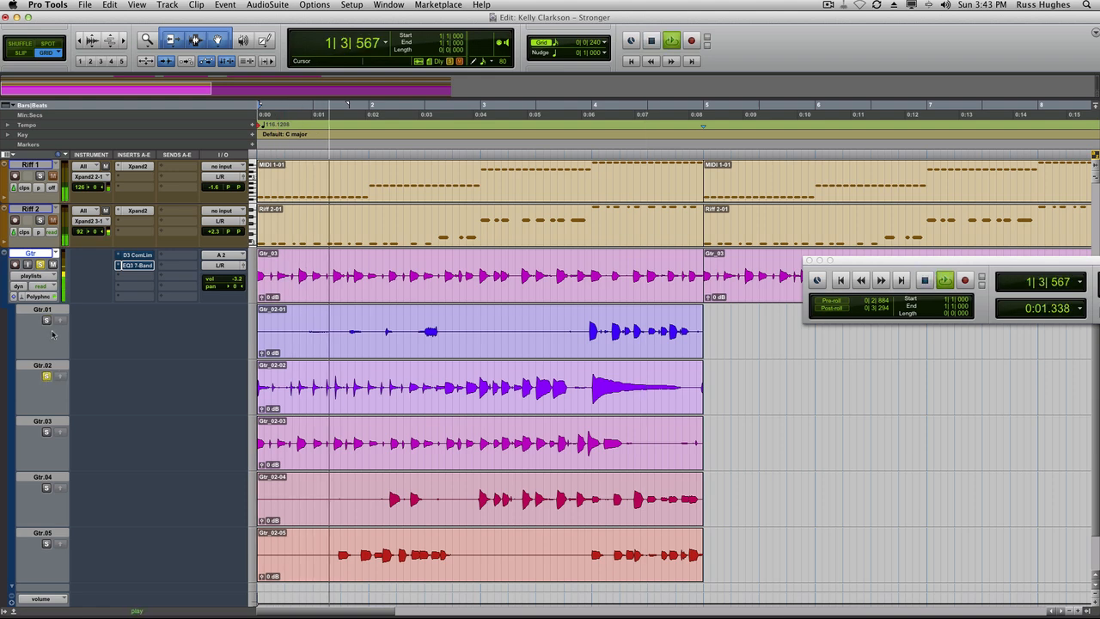
{"action": "key", "text": "space"}
{"action": "left_click", "coordinate": [48, 432]}
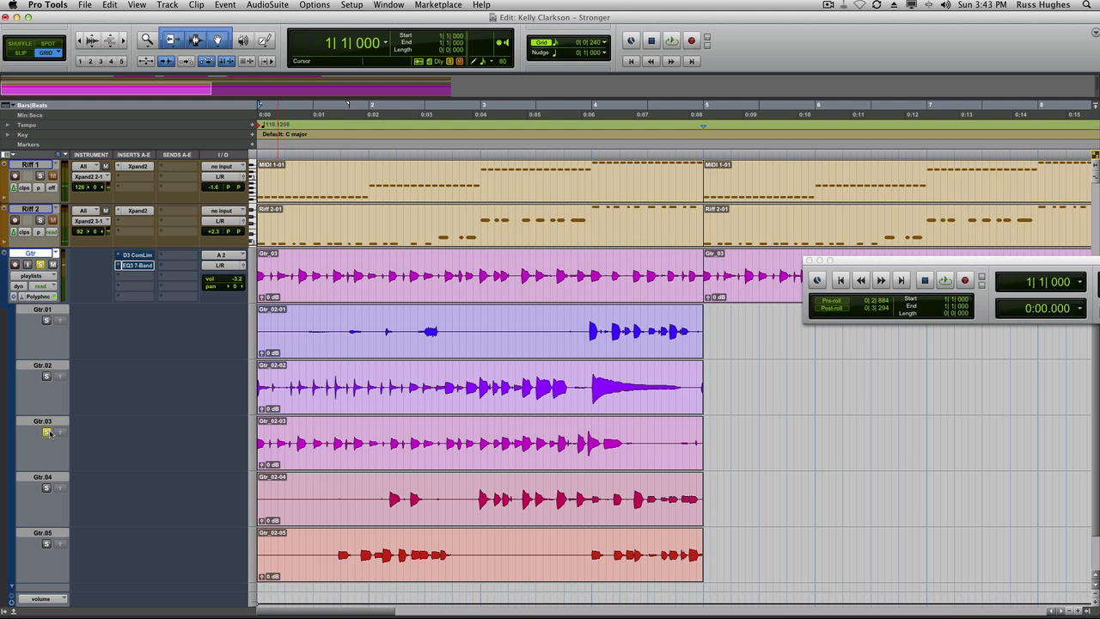
{"action": "key", "text": "space"}
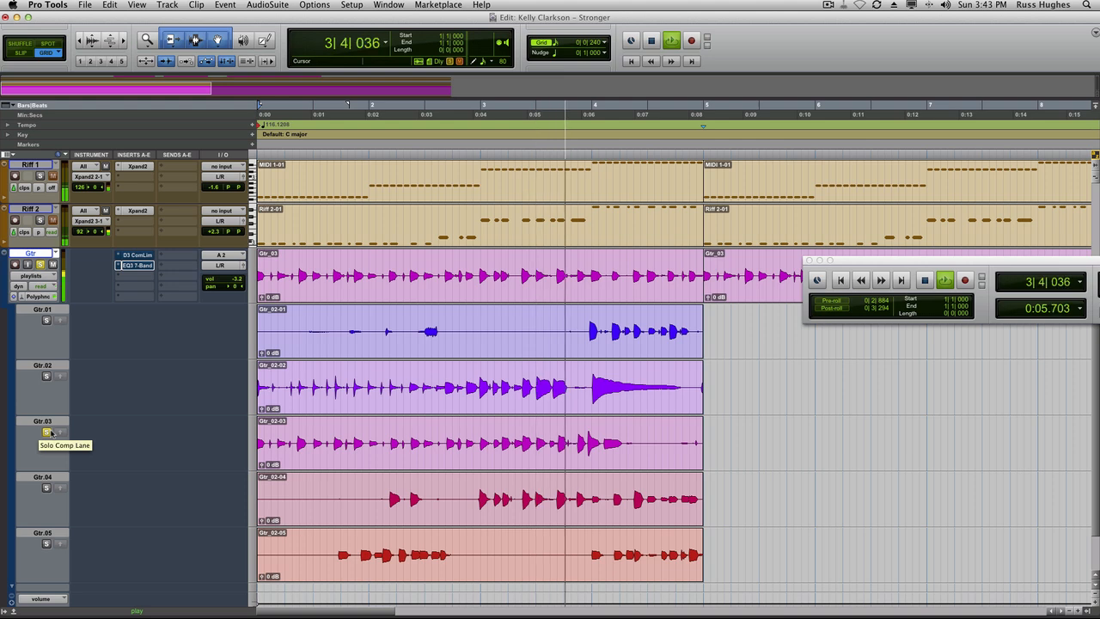
{"action": "key", "text": "space"}
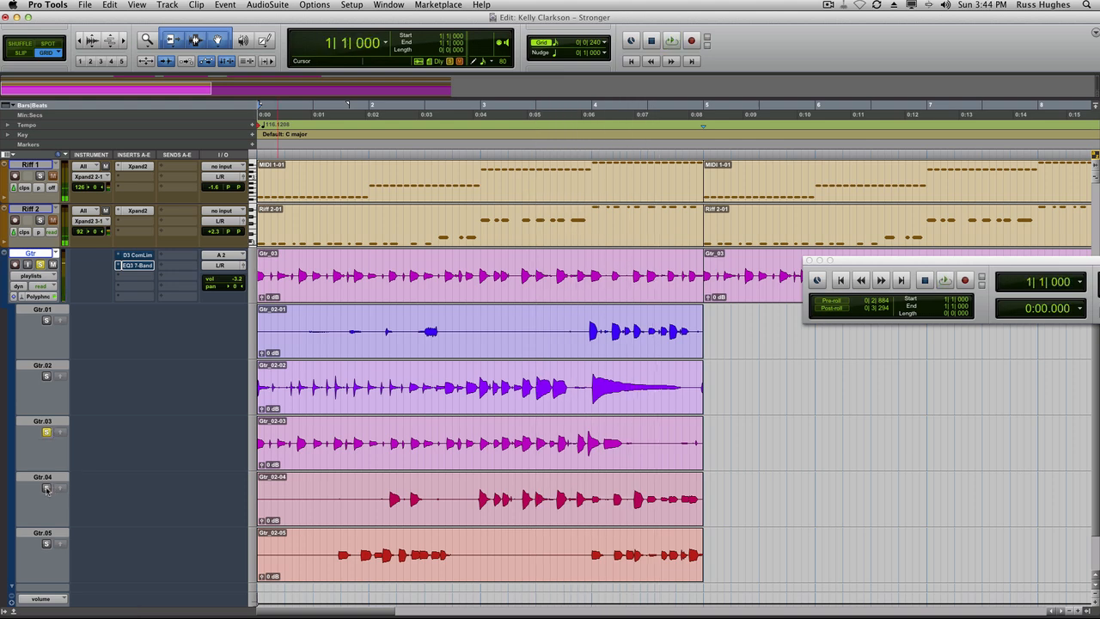
Audition the Gtr.04, Gtr.05, Gtr.03 and Gtr.02 takes in turn by soloing their comp lanes.
{"action": "key", "text": "space"}
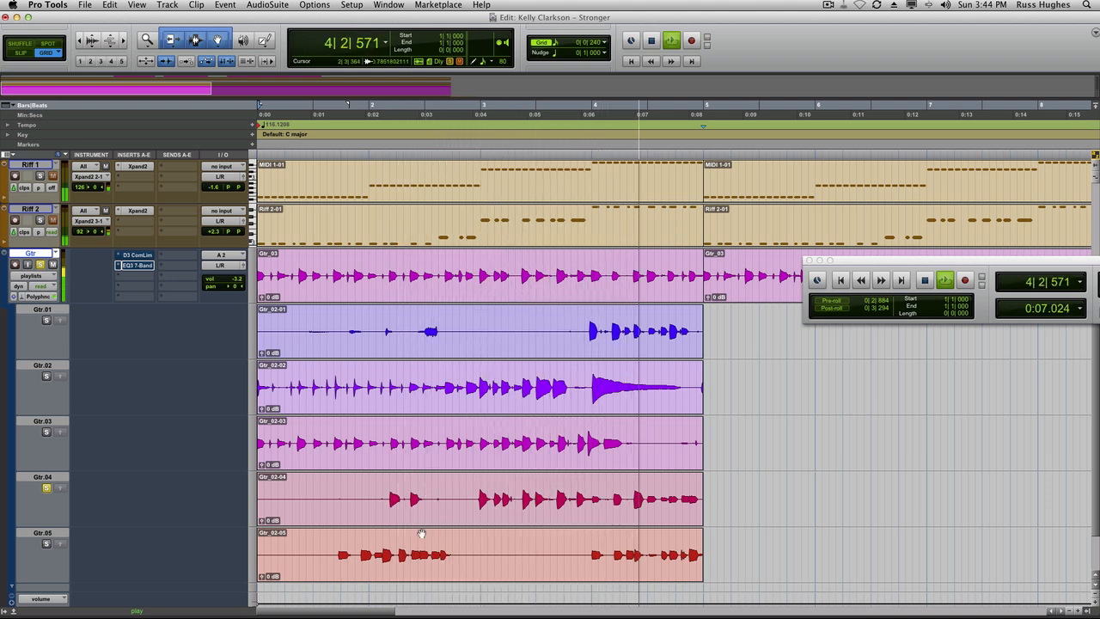
{"action": "key", "text": "space"}
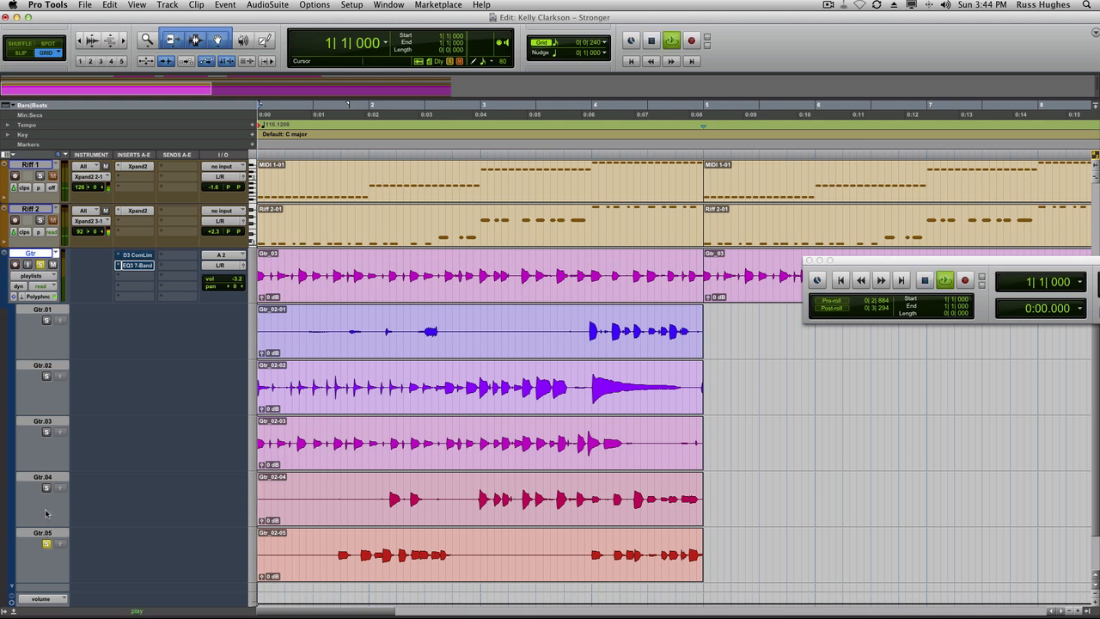
{"action": "key", "text": "space"}
{"action": "left_click", "coordinate": [599, 540]}
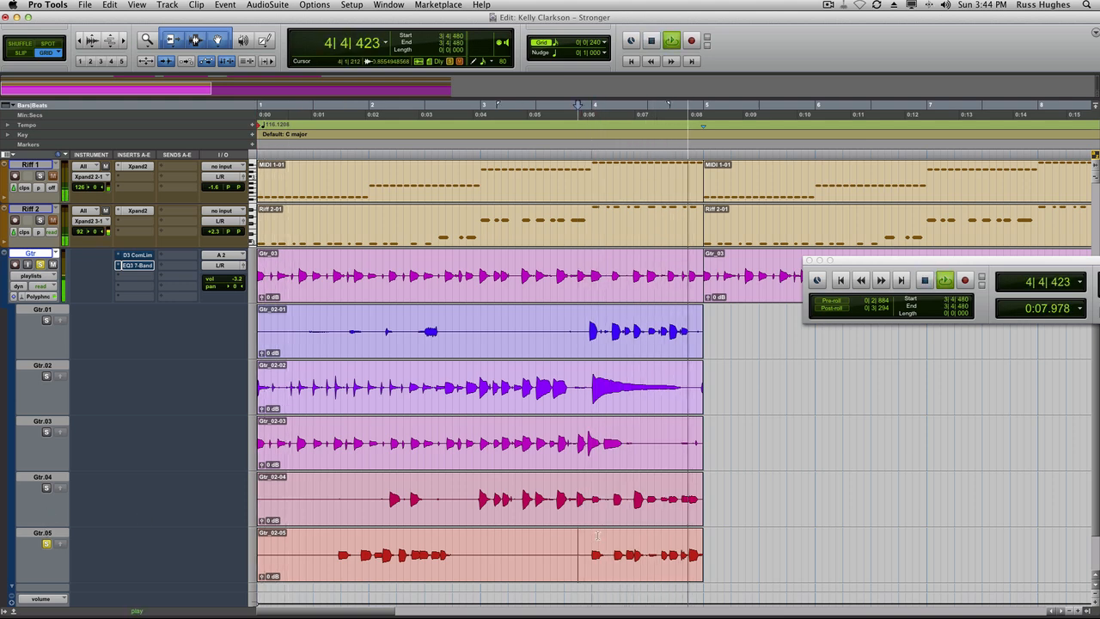
{"action": "key", "text": "space"}
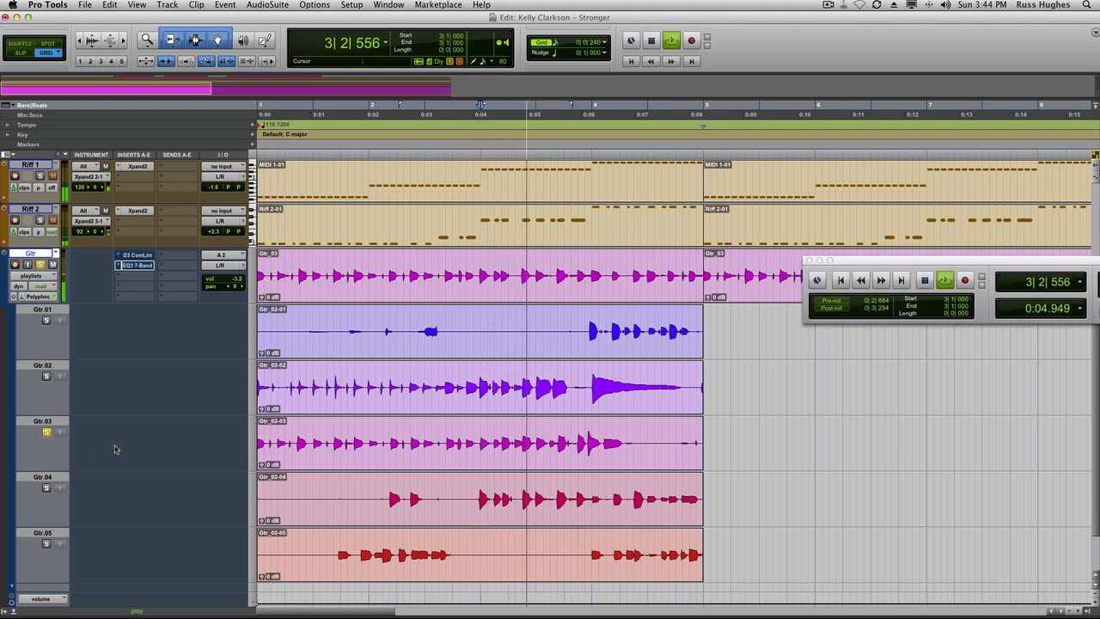
{"action": "key", "text": "space"}
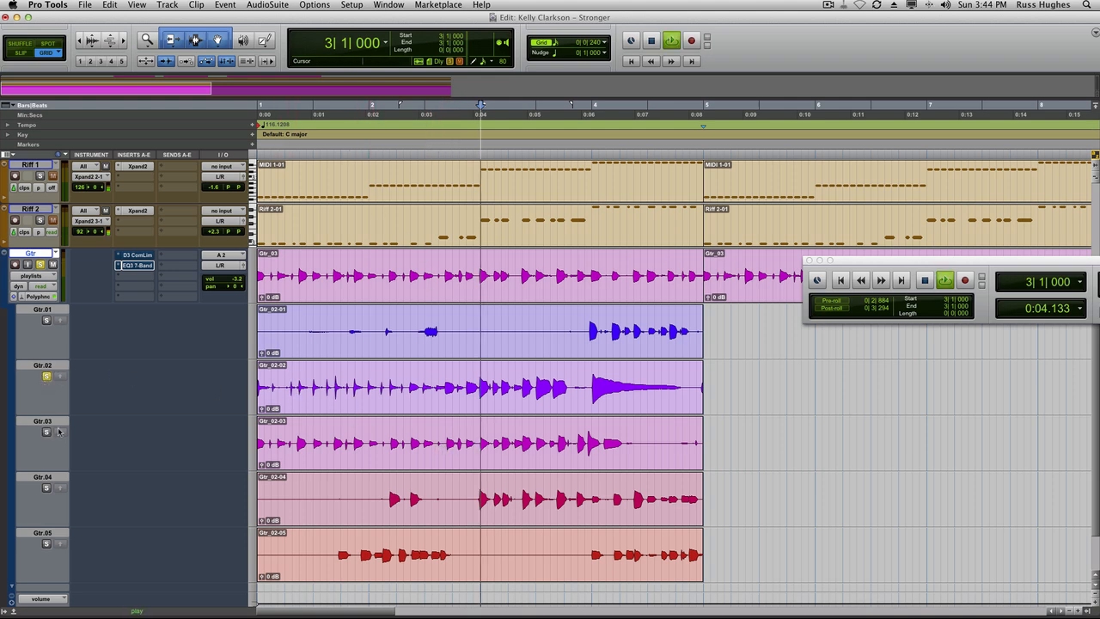
{"action": "key", "text": "space"}
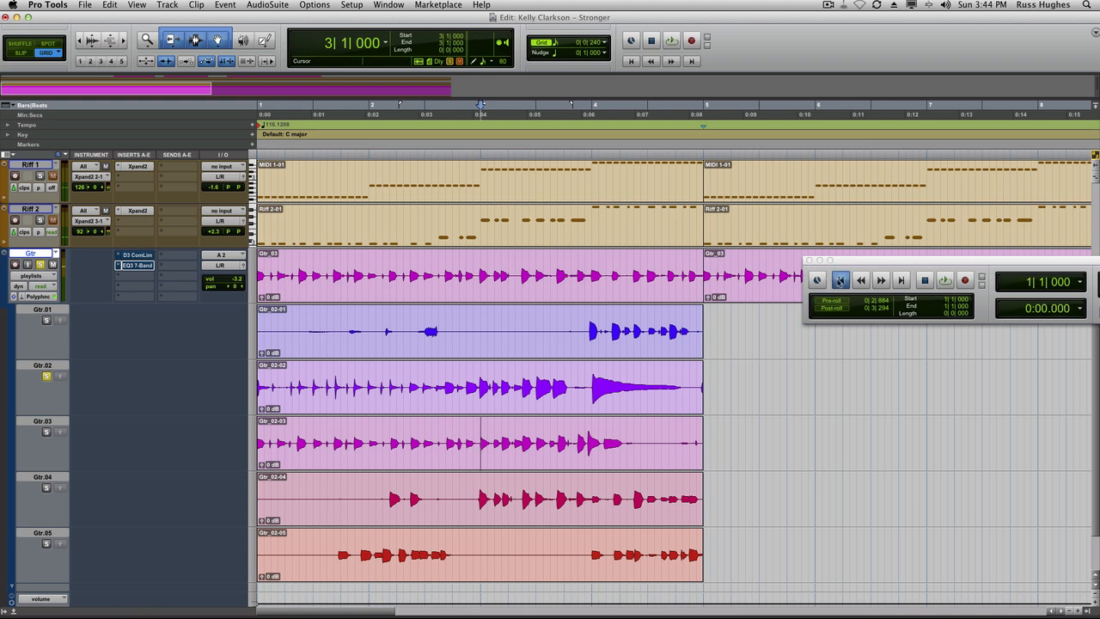
Return to the session start and audition the soloed Gtr.03 take again.
{"action": "left_click", "coordinate": [840, 281]}
{"action": "key", "text": "space"}
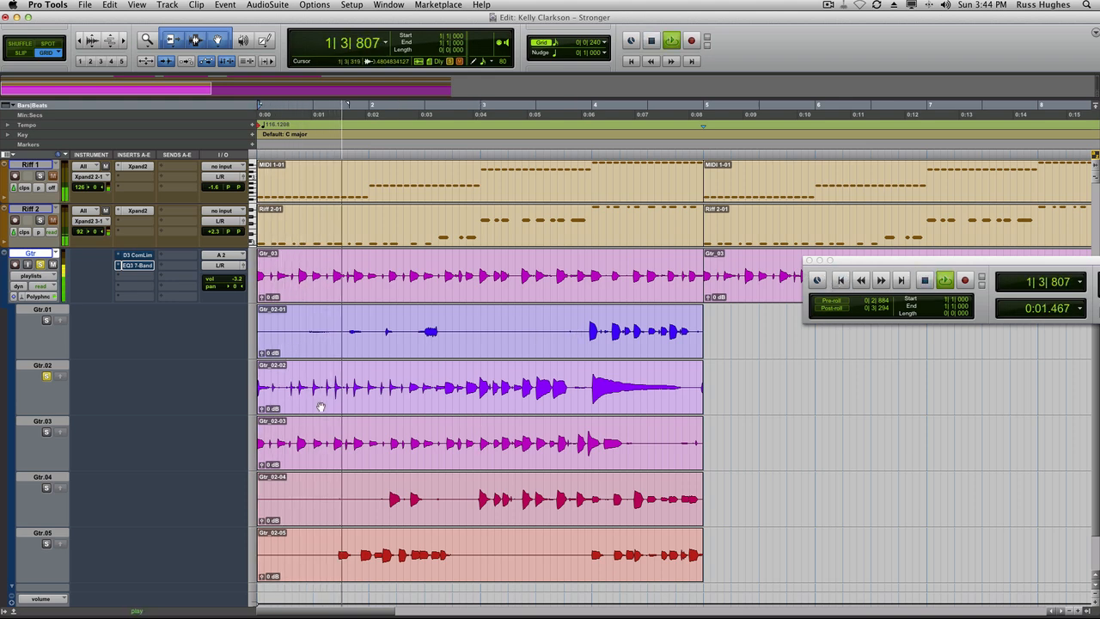
{"action": "key", "text": "space"}
{"action": "key", "text": "space"}
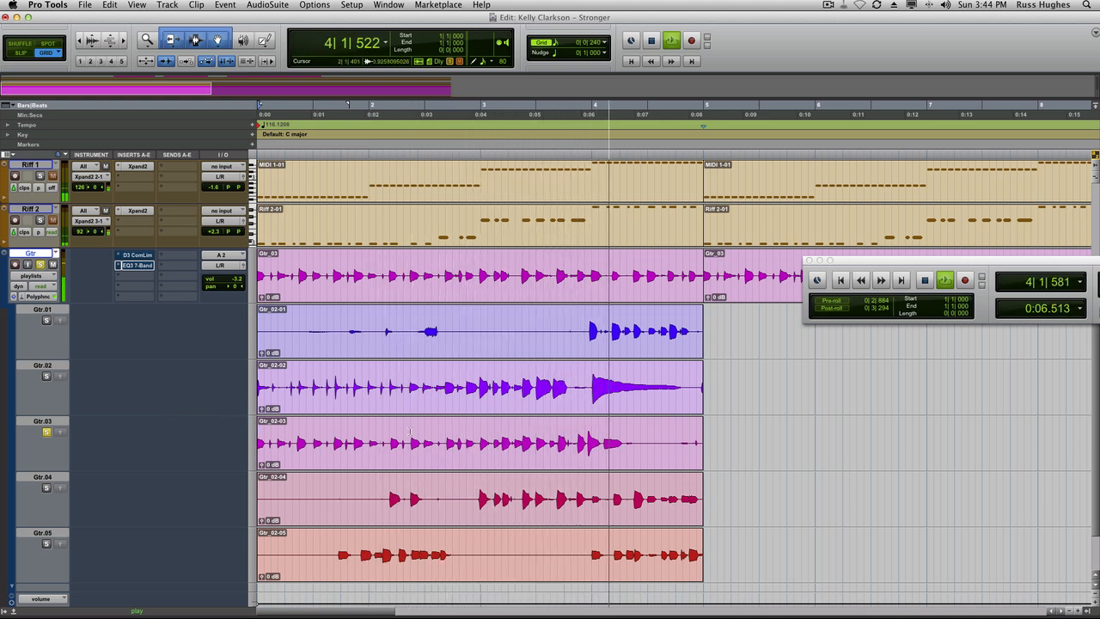
{"action": "key", "text": "space"}
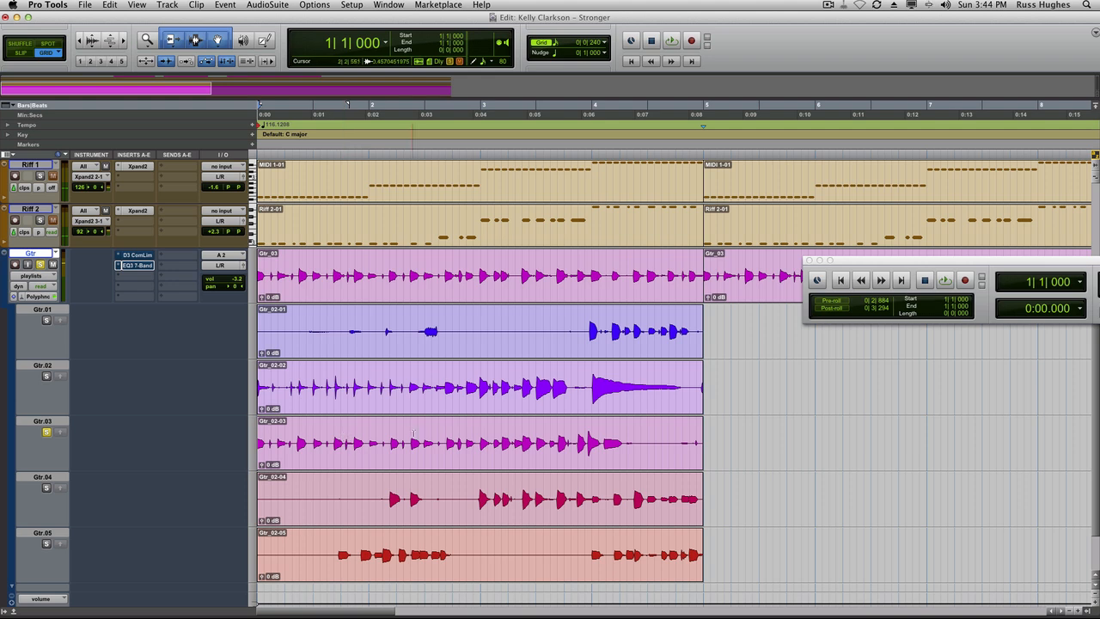
Copy the first two bars of the Gtr.03 take to the main Gtr playlist, then undo the copy.
{"action": "left_click_drag", "start_coordinate": [480, 438], "coordinate": [218, 424]}
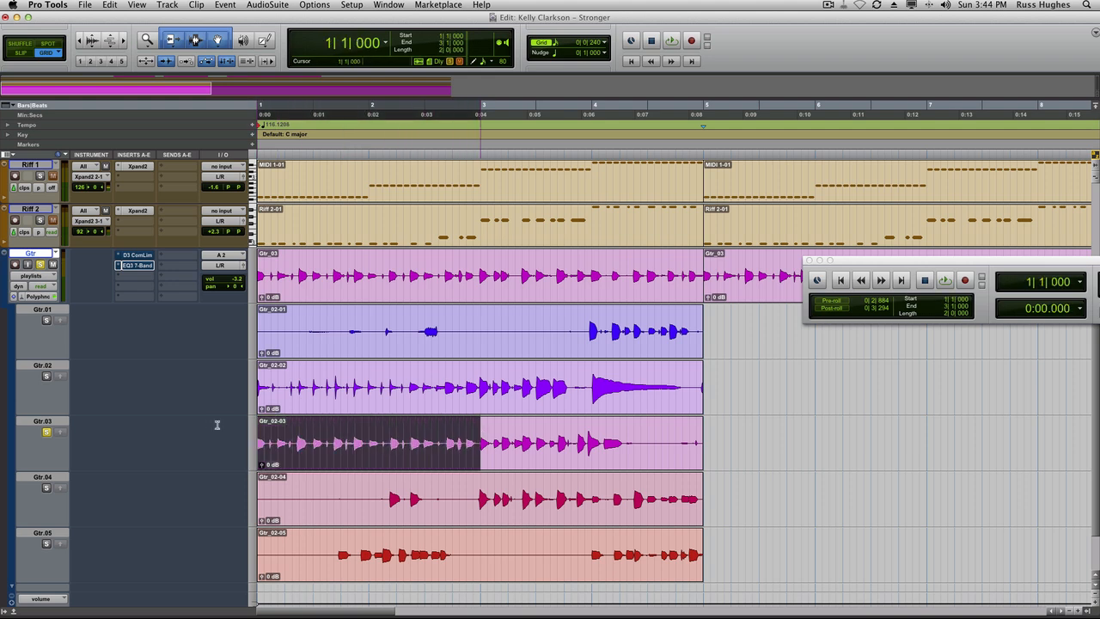
{"action": "left_click", "coordinate": [59, 433]}
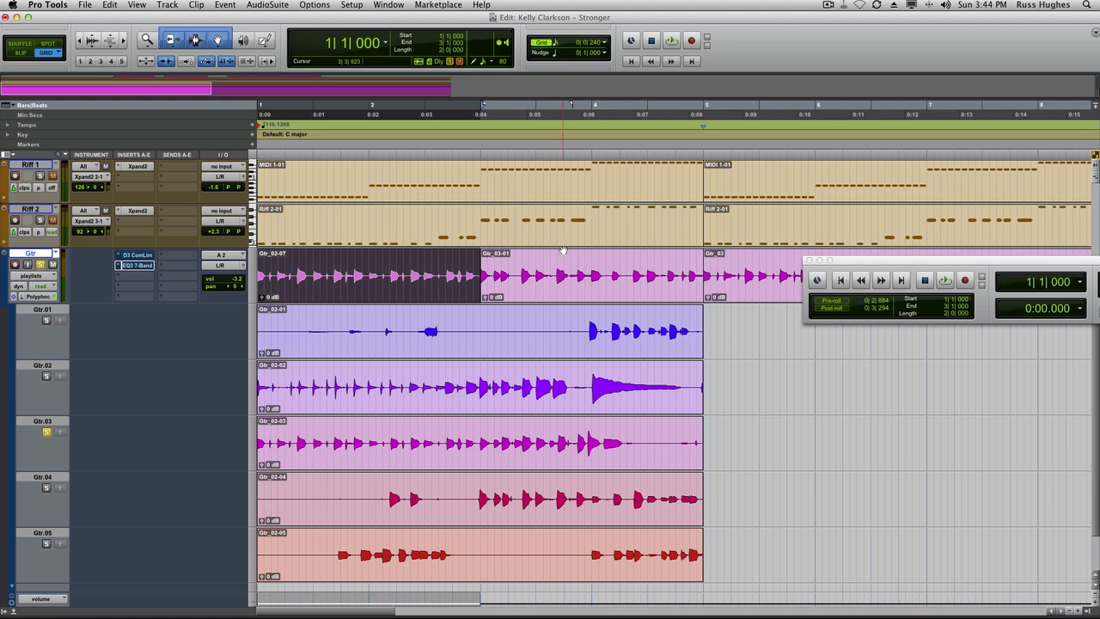
{"action": "key", "text": "super+z"}
Select the whole main Gtr clip and play it back.
{"action": "double_click", "coordinate": [411, 262]}
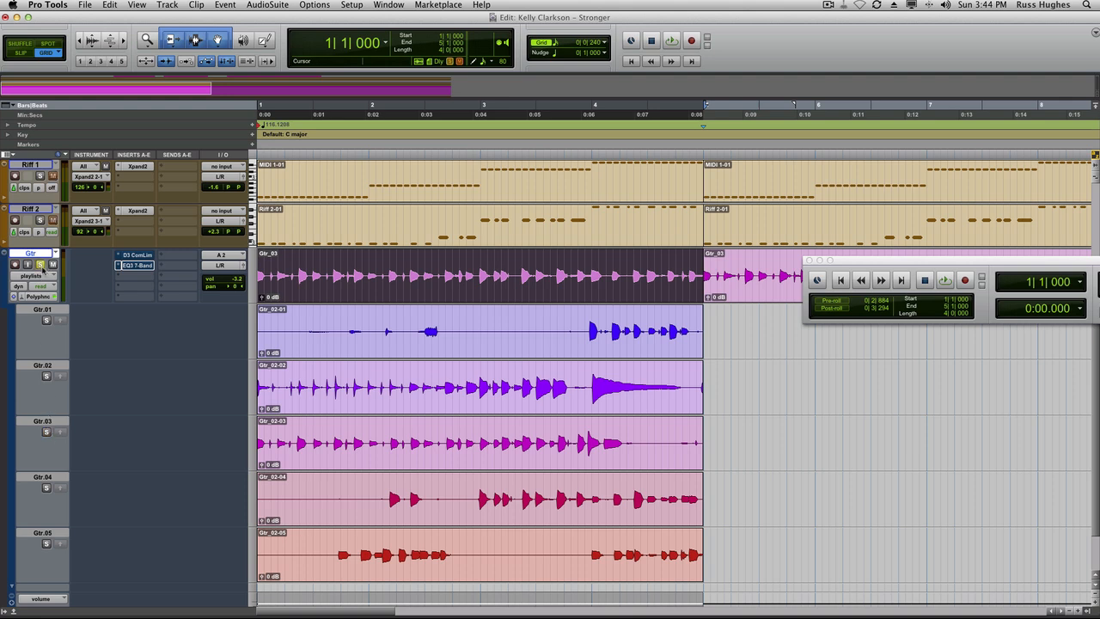
{"action": "key", "text": "space"}
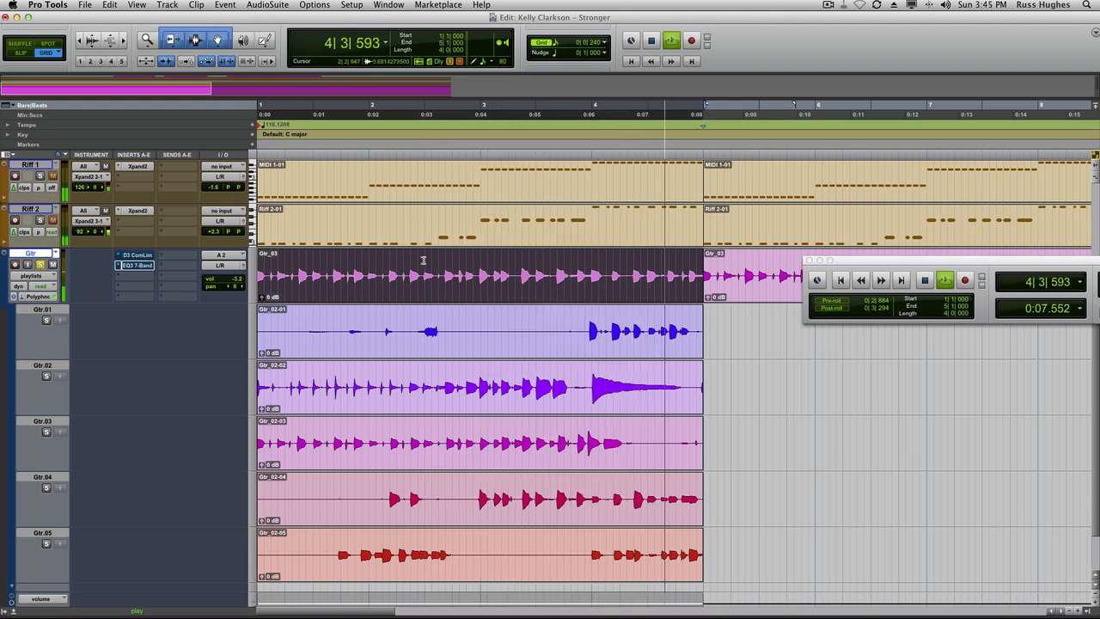
{"action": "key", "text": "space"}
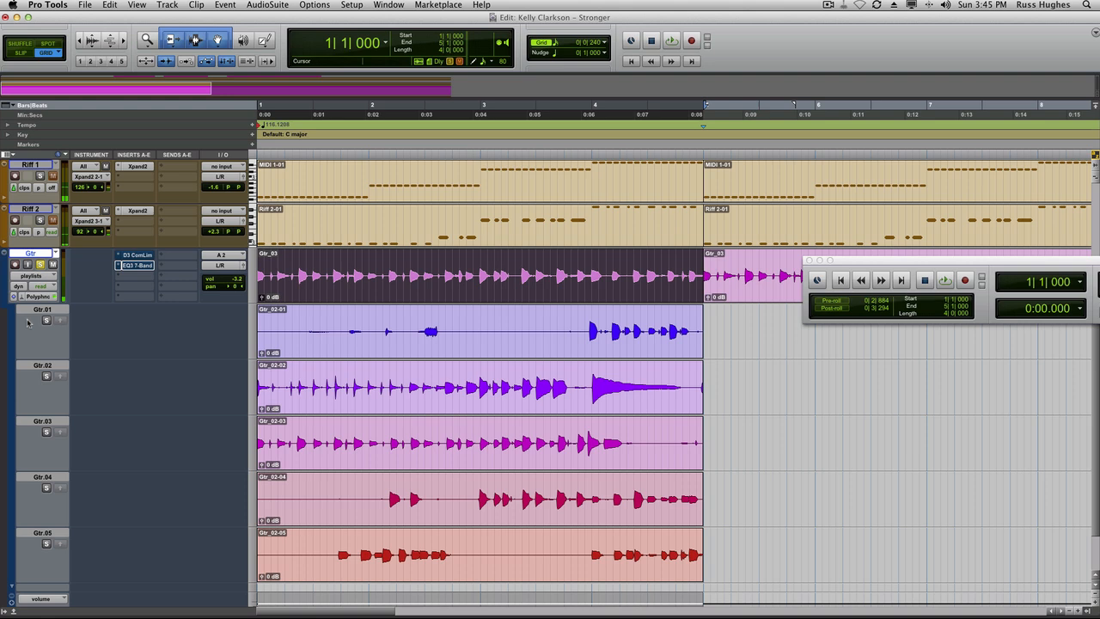
Switch the Gtr track to waveform view and play the session back.
{"action": "left_click", "coordinate": [31, 279]}
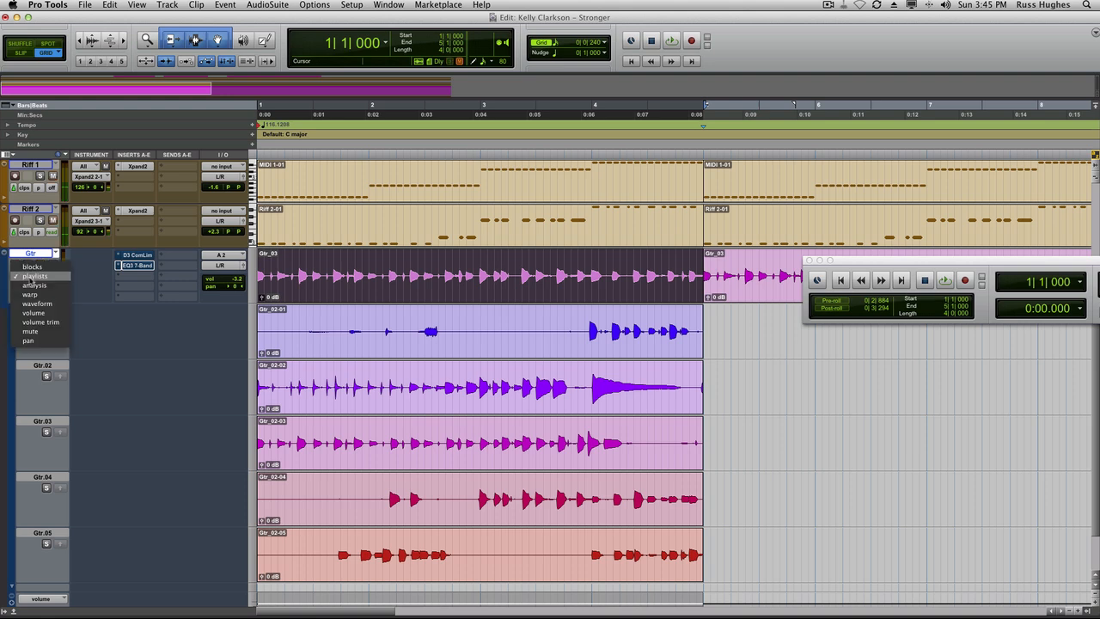
{"action": "left_click", "coordinate": [35, 304]}
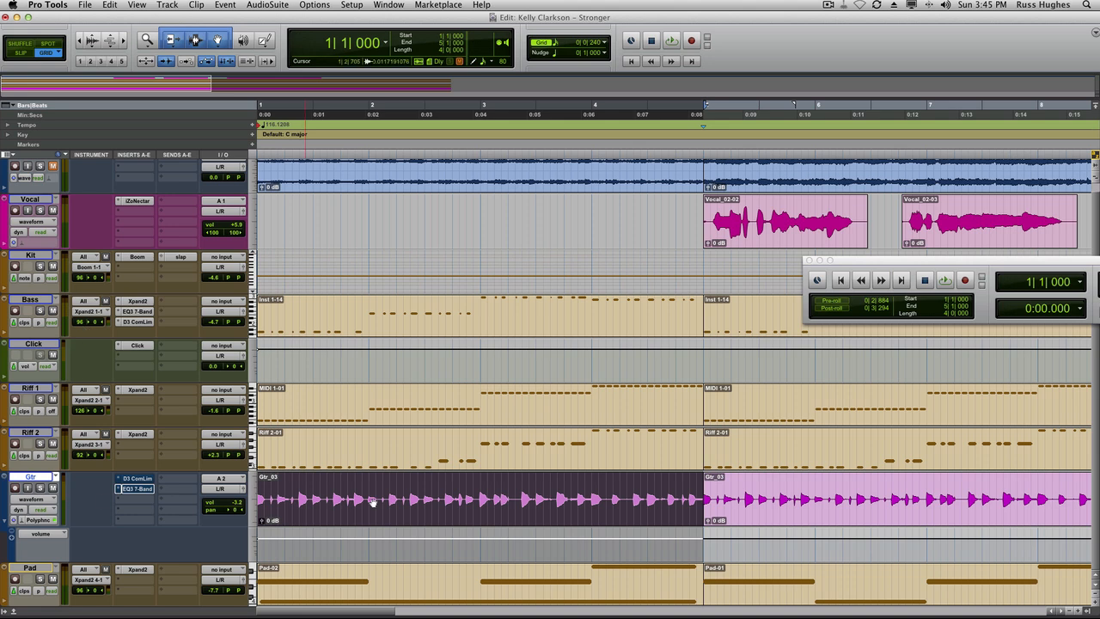
{"action": "key", "text": "space"}
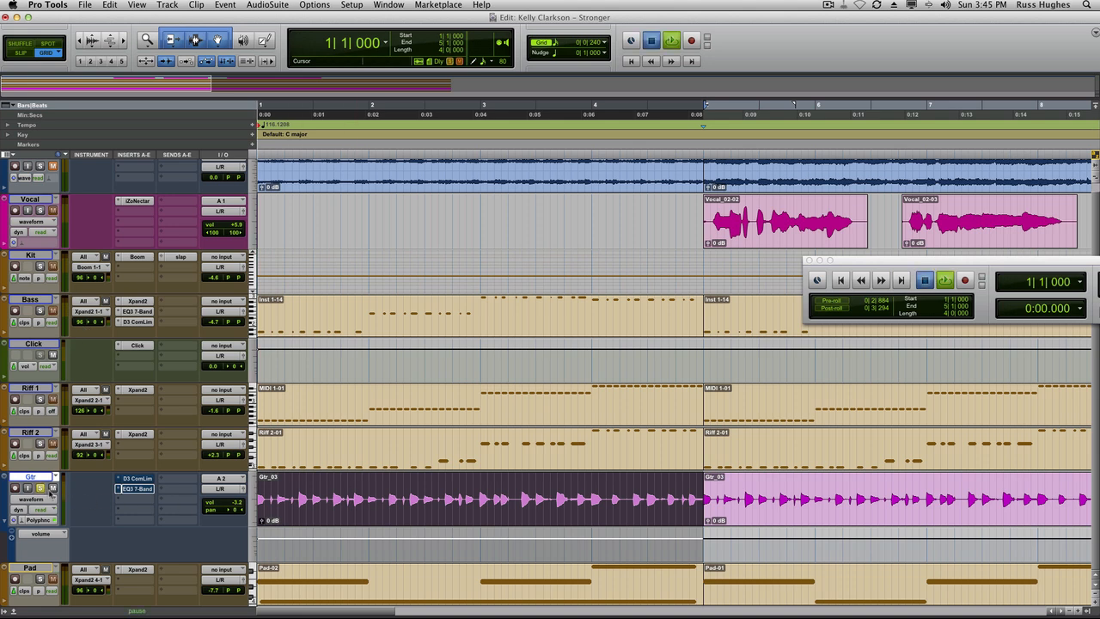
{"action": "key", "text": "space"}
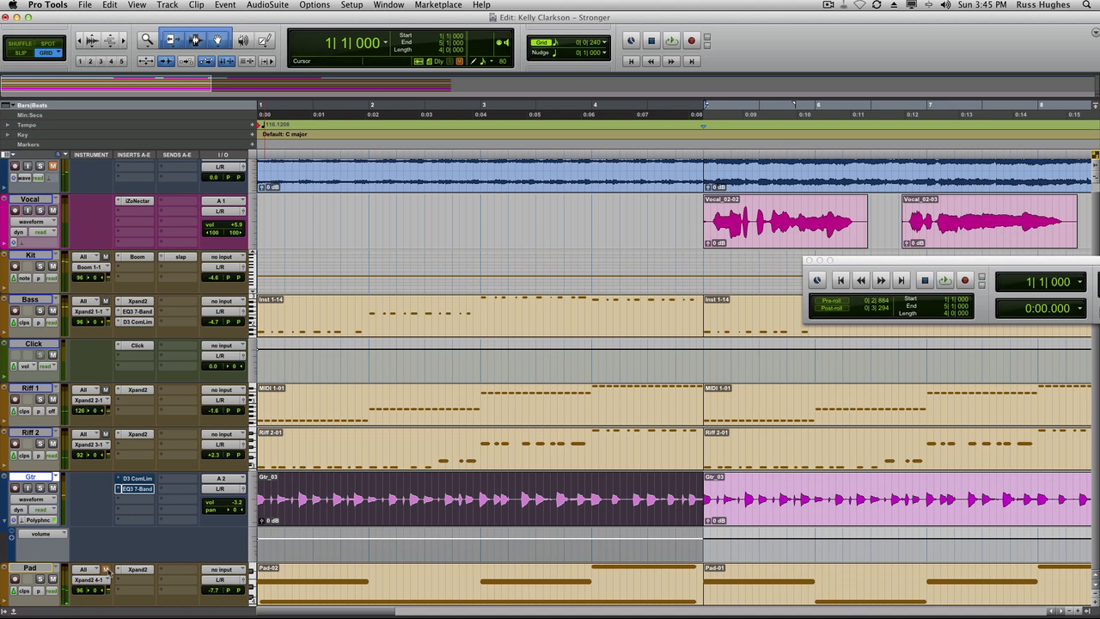
{"action": "key", "text": "space"}
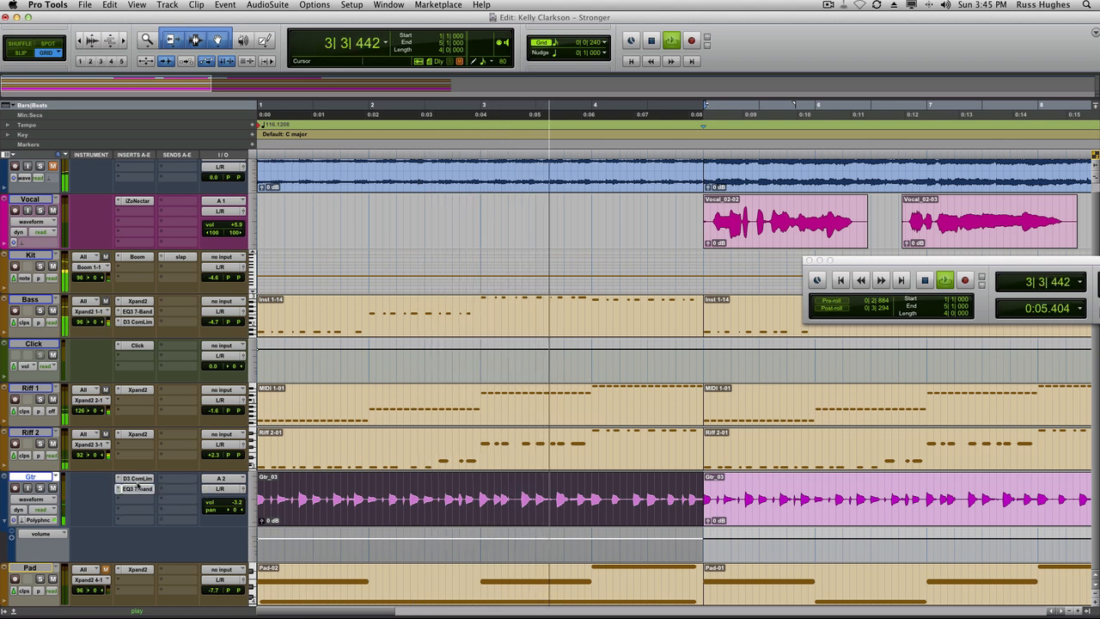
{"action": "key", "text": "space"}
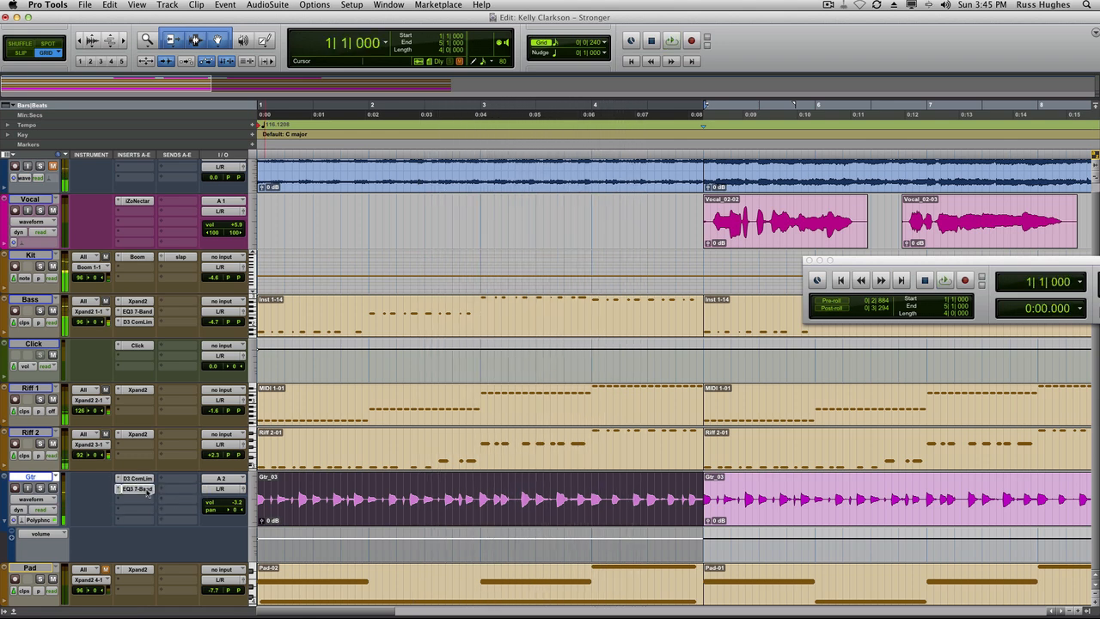
Open the Gtr track's D3 ComLim compressor plug-in and play the session back with it.
{"action": "left_click", "coordinate": [147, 480]}
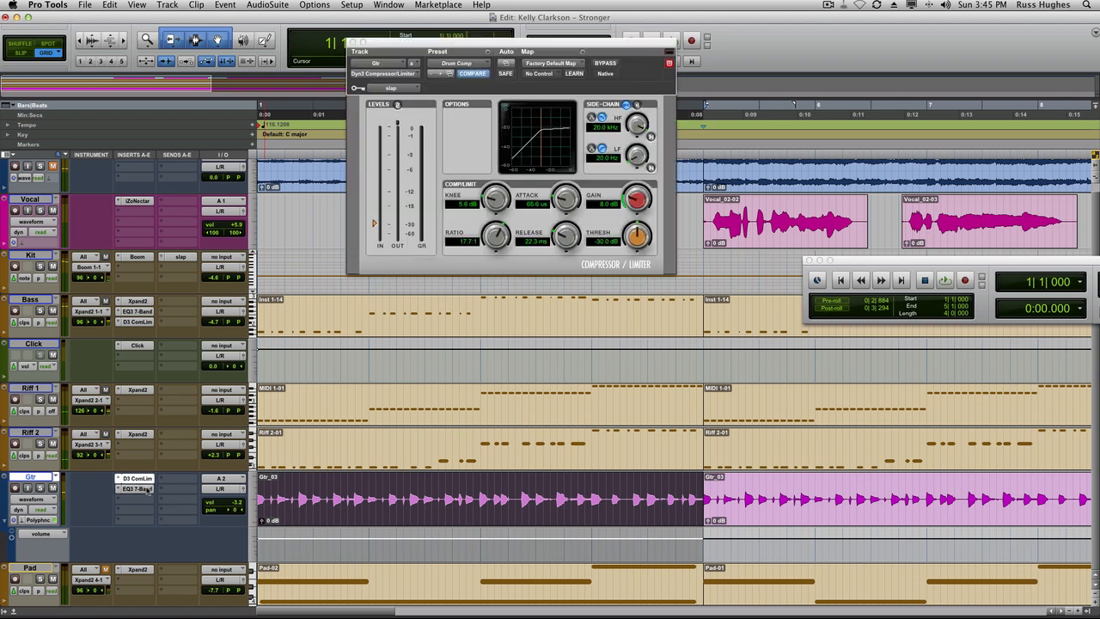
{"action": "left_click", "coordinate": [138, 489]}
{"action": "left_click", "coordinate": [147, 479]}
{"action": "key", "text": "space"}
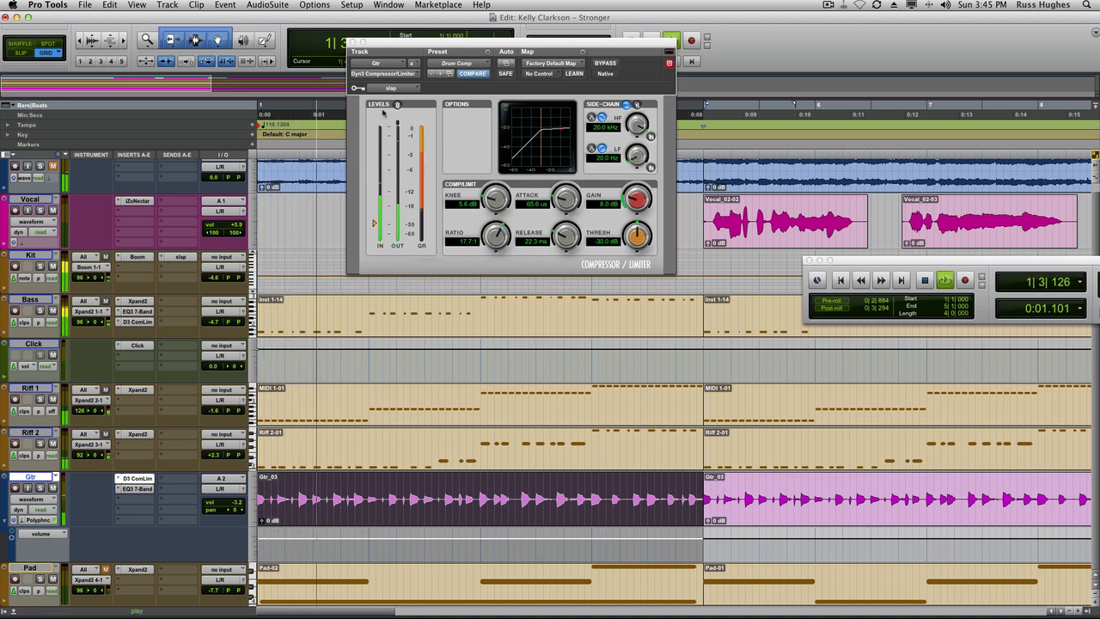
{"action": "key", "text": "space"}
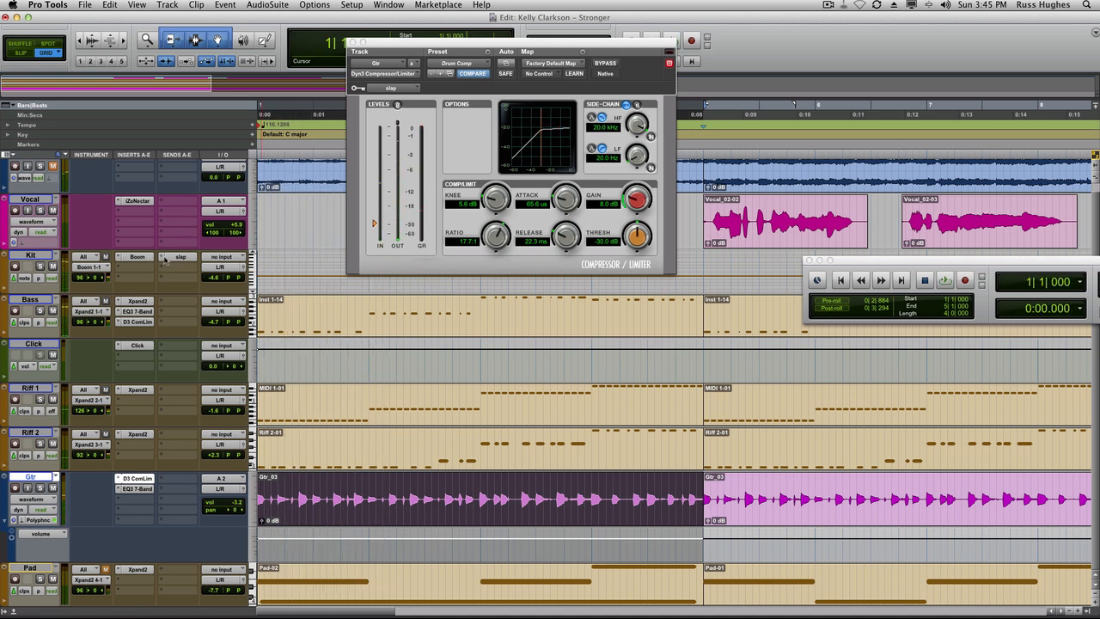
Rename the Kit track's slap send bus to Key.
{"action": "left_click", "coordinate": [165, 259]}
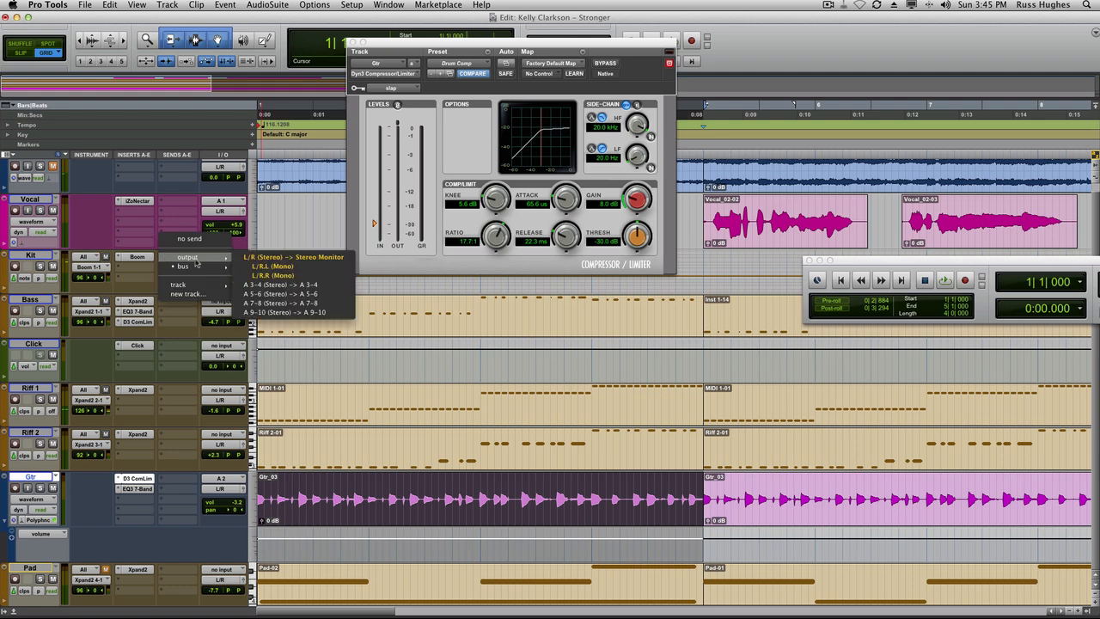
{"action": "mouse_move", "coordinate": [197, 267]}
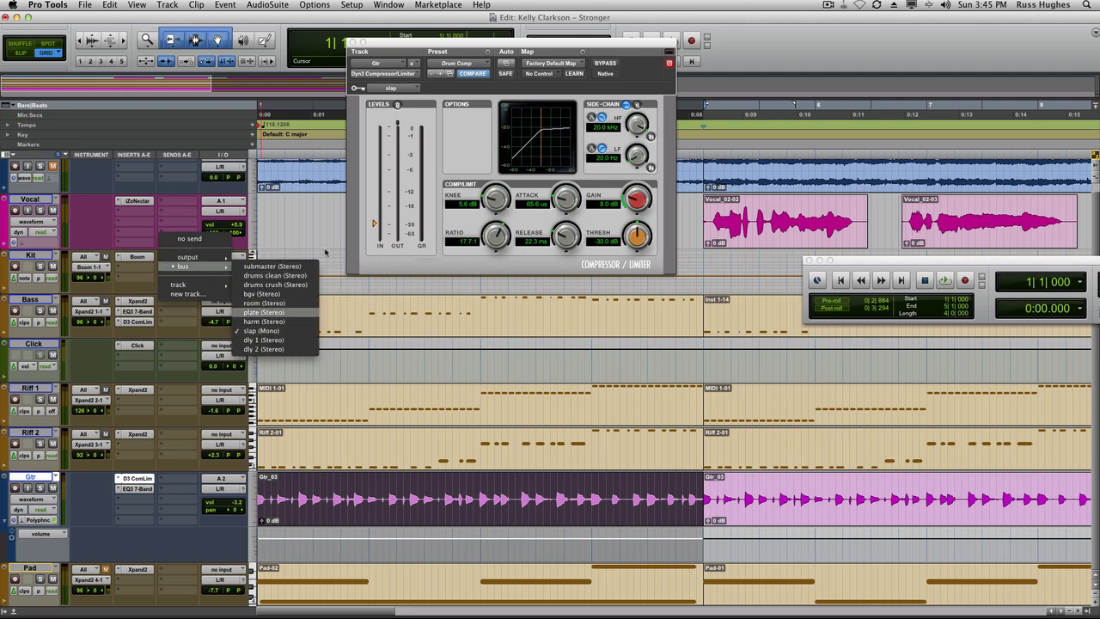
{"action": "left_click", "coordinate": [426, 102]}
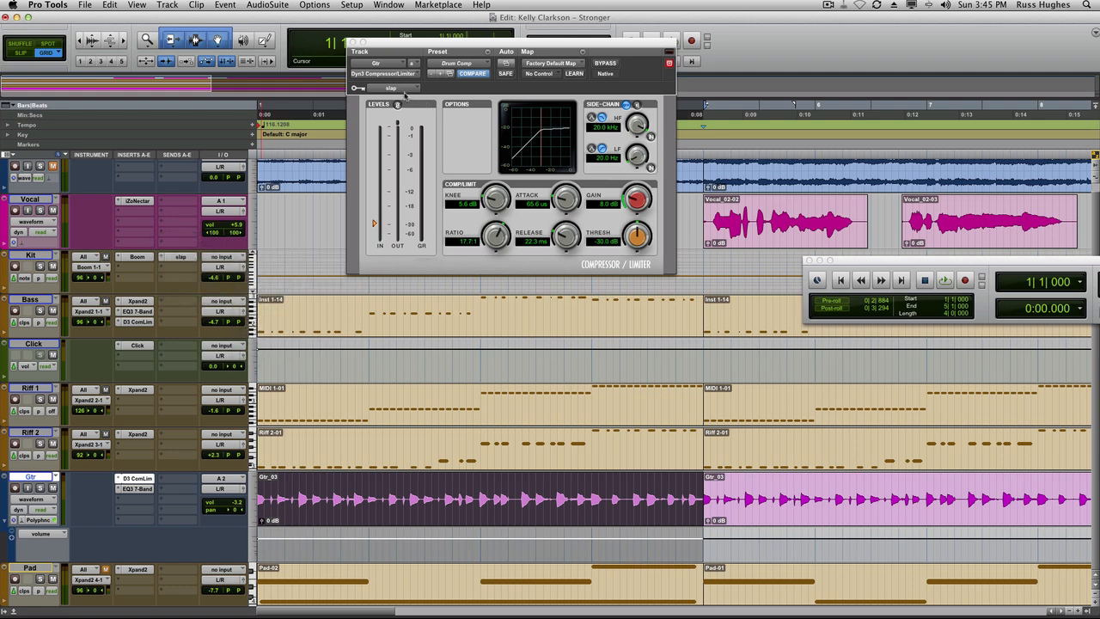
{"action": "right_click", "coordinate": [183, 260]}
{"action": "left_click", "coordinate": [201, 284]}
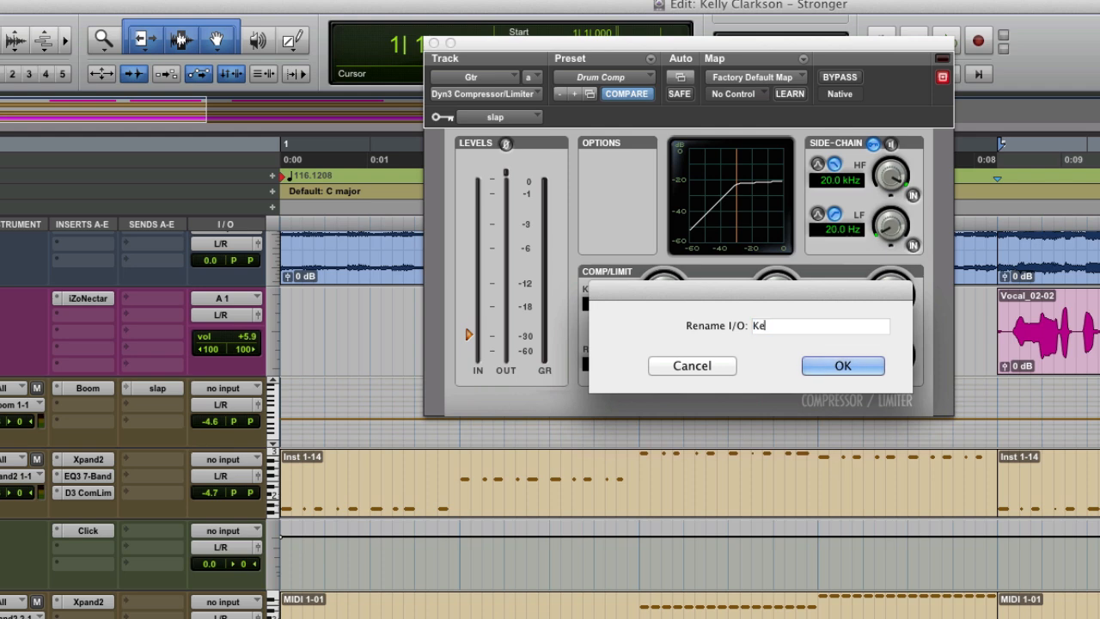
{"action": "key", "text": "Return"}
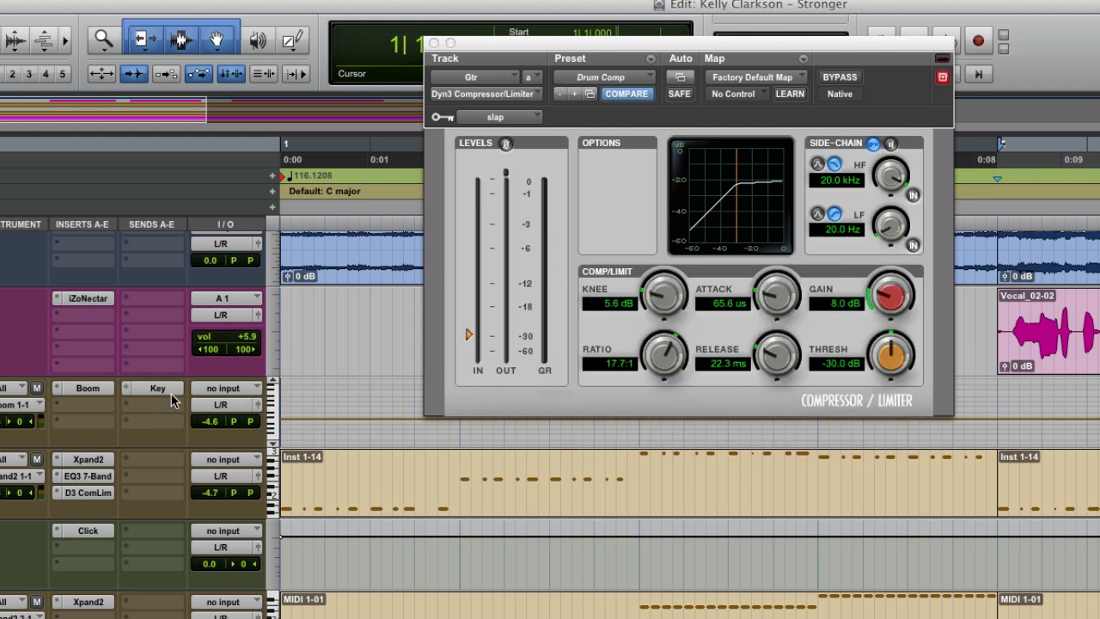
Set the Gtr compressor's side-chain key input to the Key (Mono) bus and play back.
{"action": "left_click", "coordinate": [495, 117]}
{"action": "mouse_move", "coordinate": [539, 116]}
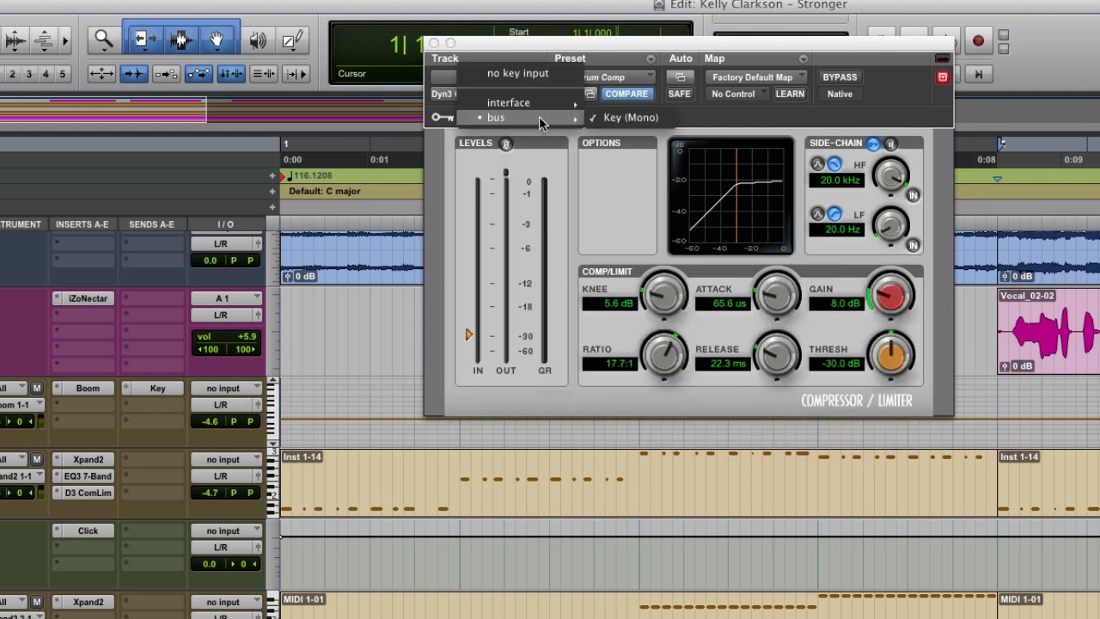
{"action": "left_click", "coordinate": [625, 118]}
{"action": "key", "text": "space"}
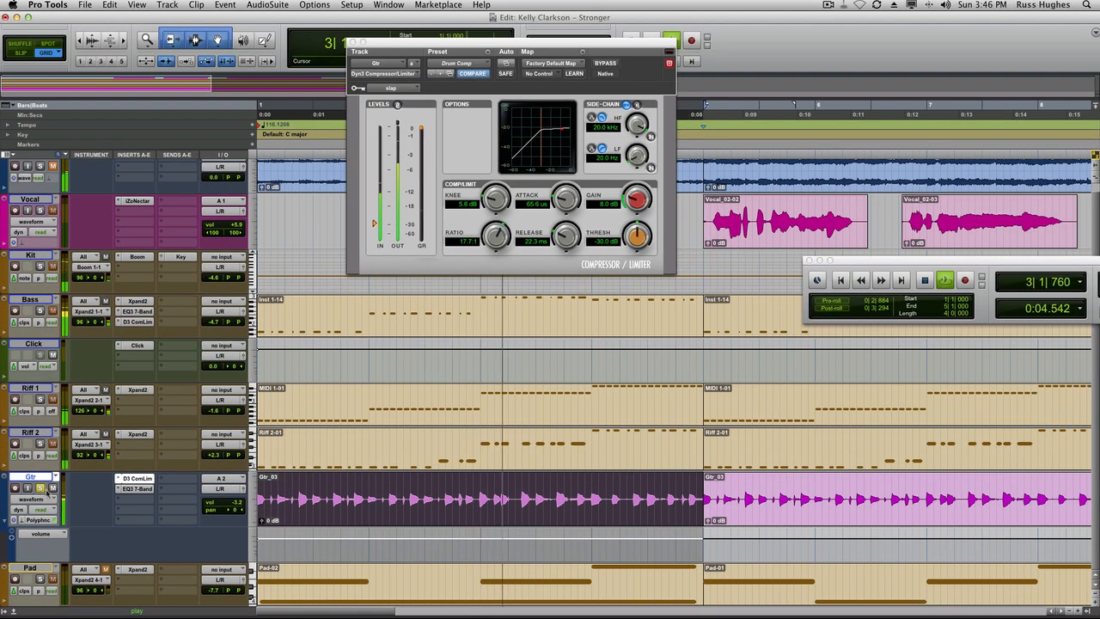
Open the Gtr track's EQ3 7-Band plug-in and adjust a band point on its EQ curve.
{"action": "left_click", "coordinate": [136, 489]}
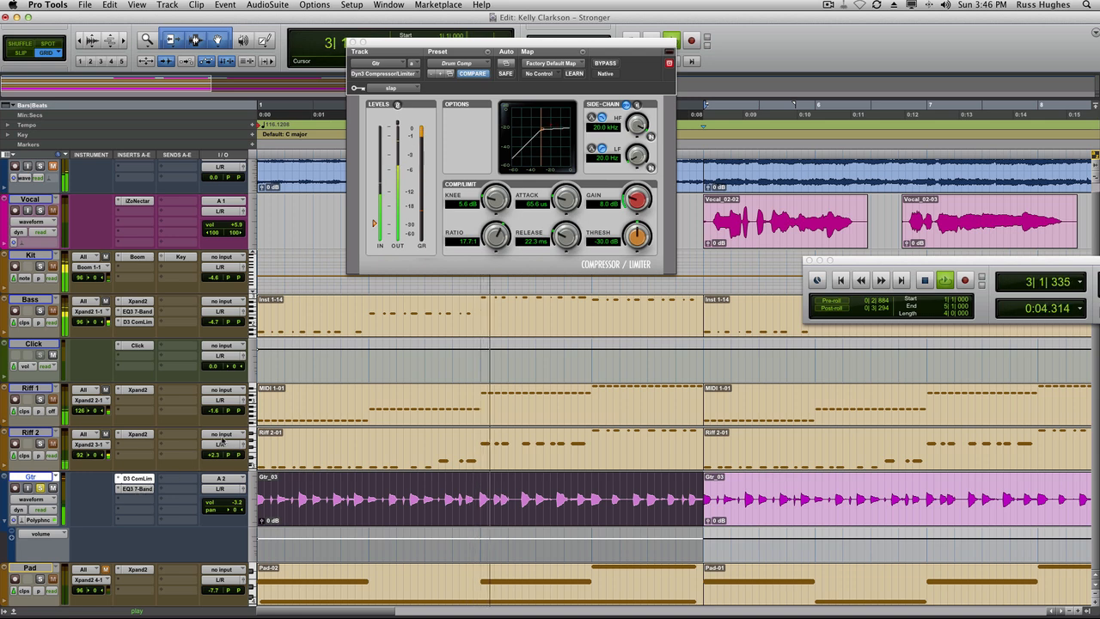
{"action": "left_click", "coordinate": [146, 488]}
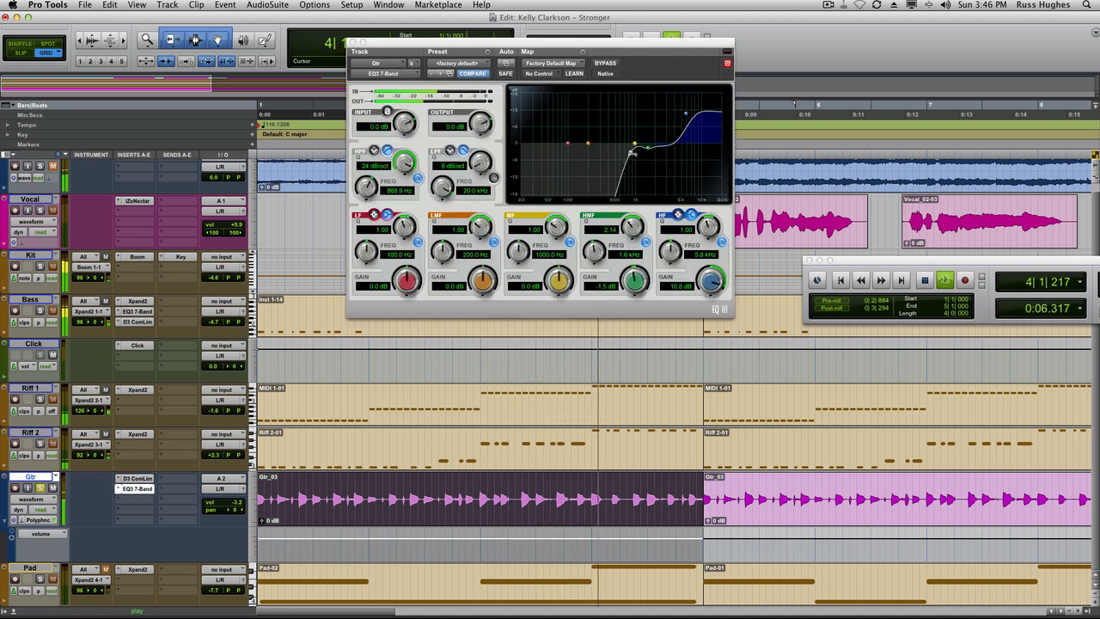
{"action": "mouse_move", "coordinate": [630, 151]}
{"action": "left_mouse_down"}
{"action": "mouse_move", "coordinate": [582, 157]}
{"action": "mouse_move", "coordinate": [645, 138]}
{"action": "left_mouse_up"}
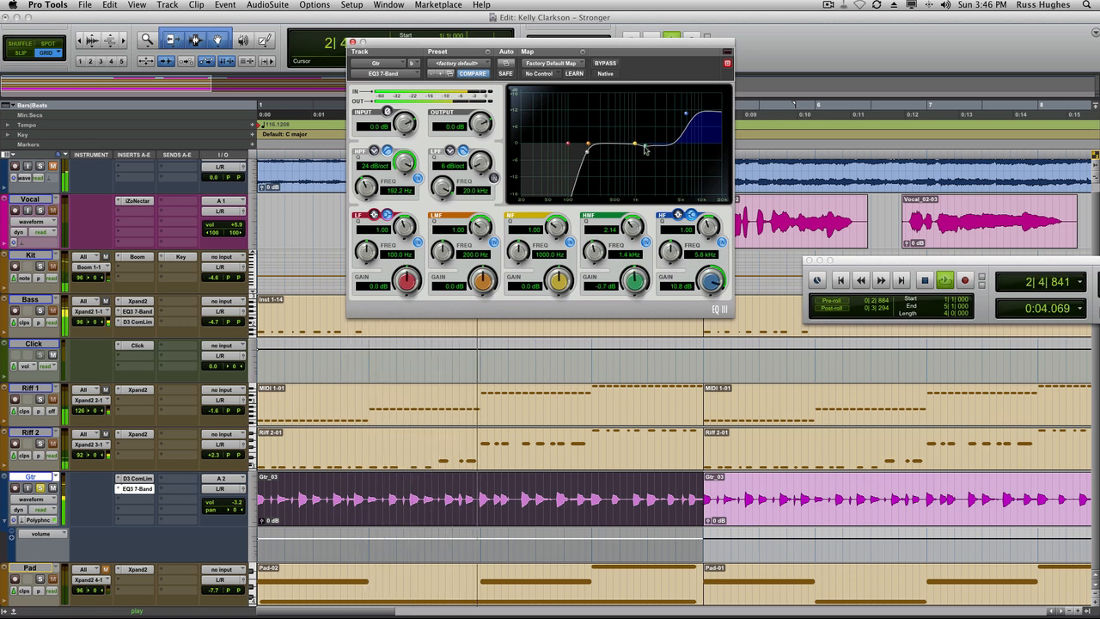
Lower the Kit track's Key send level to -16.5 dB, close the send window, and play back.
{"action": "left_click", "coordinate": [168, 257]}
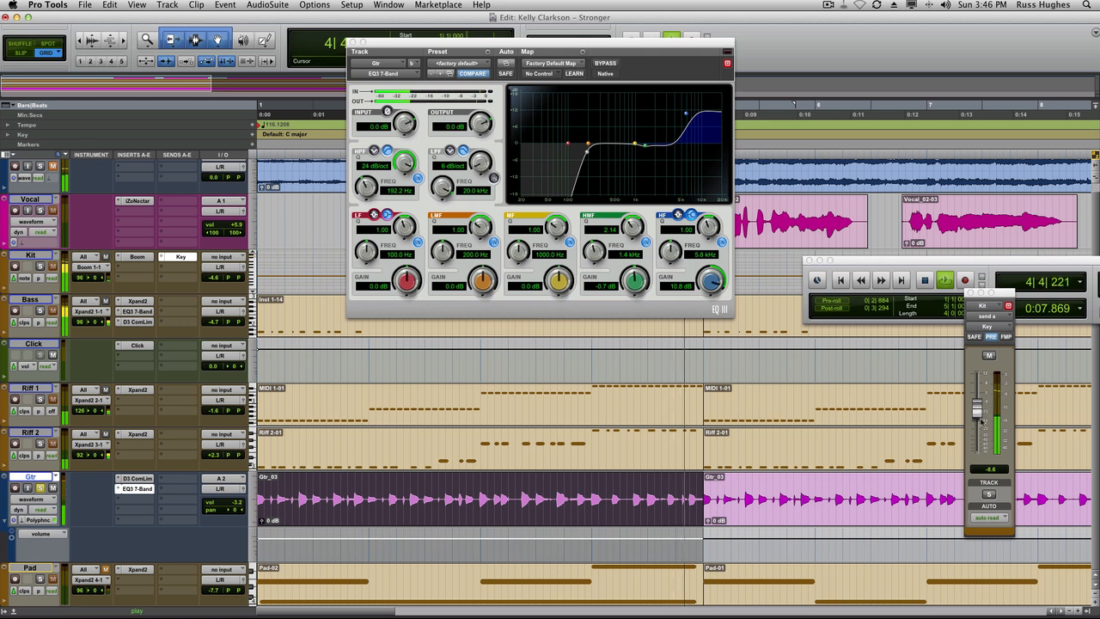
{"action": "mouse_move", "coordinate": [981, 420]}
{"action": "left_mouse_down"}
{"action": "mouse_move", "coordinate": [983, 435]}
{"action": "mouse_move", "coordinate": [983, 424]}
{"action": "left_mouse_up"}
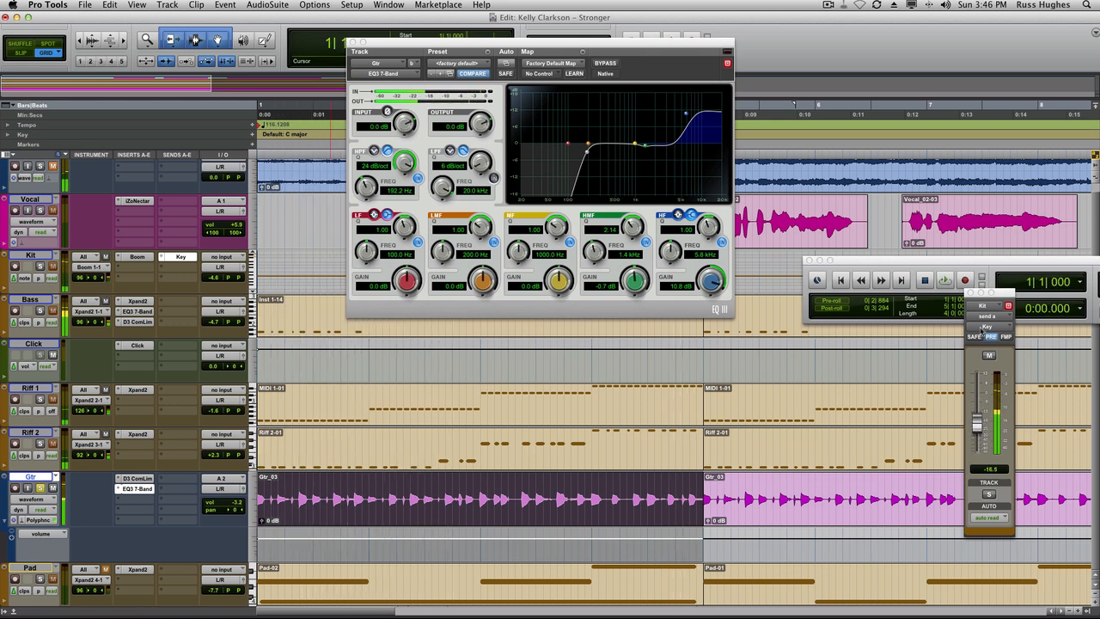
{"action": "left_click", "coordinate": [971, 294]}
{"action": "key", "text": "space"}
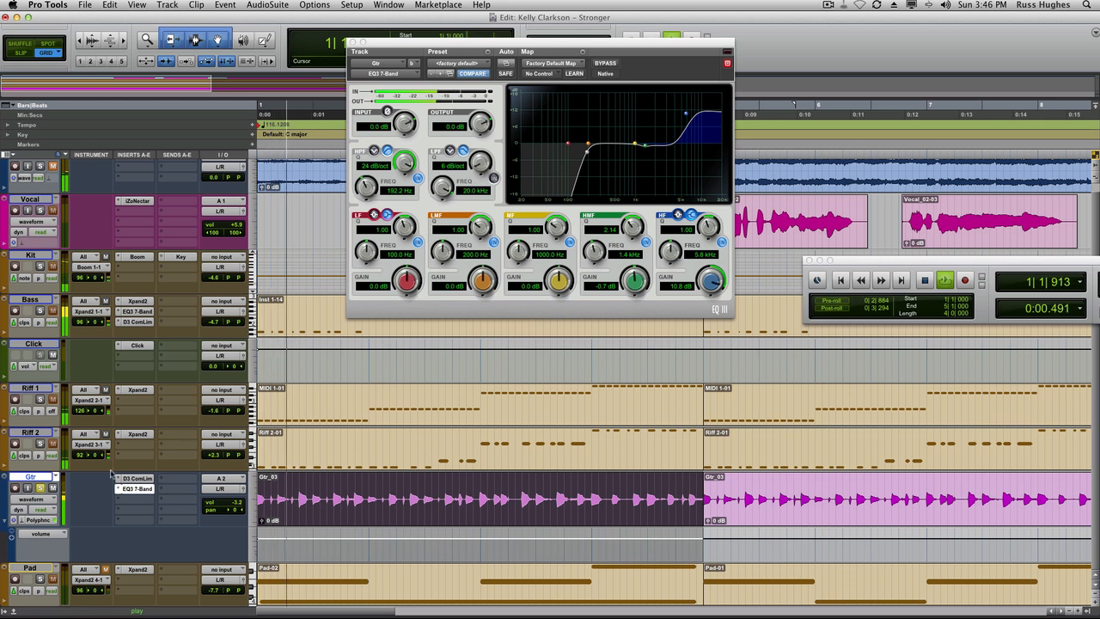
Solo the Gtr track and lower the EQ's output gain to -1.6 dB, then close the plug-in.
{"action": "left_click", "coordinate": [42, 490]}
{"action": "key", "text": "space"}
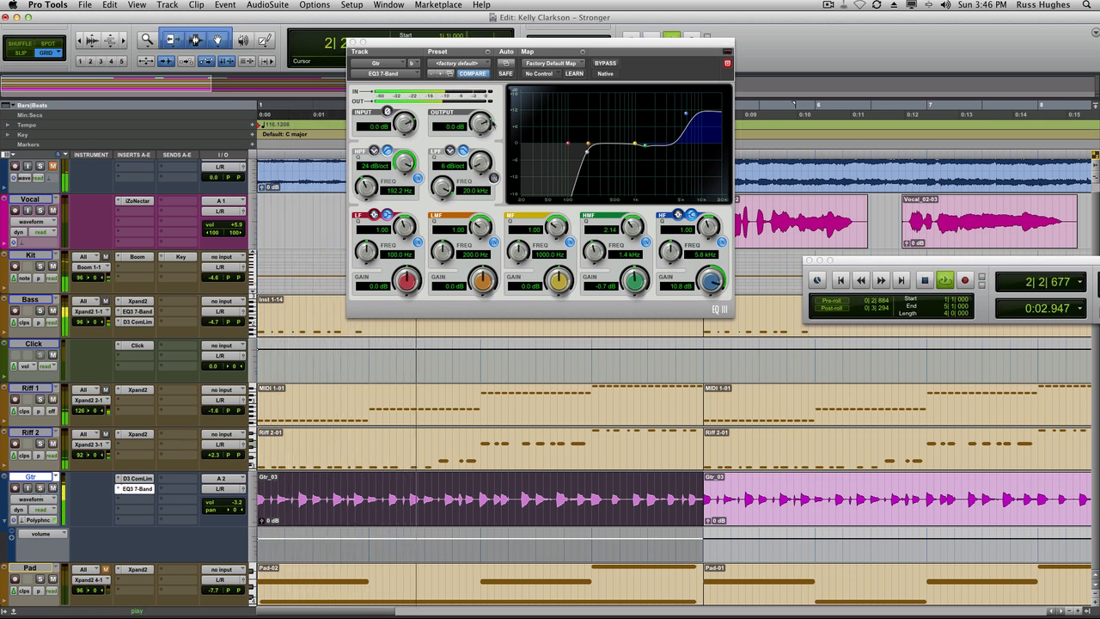
{"action": "left_click_drag", "start_coordinate": [482, 124], "coordinate": [484, 152]}
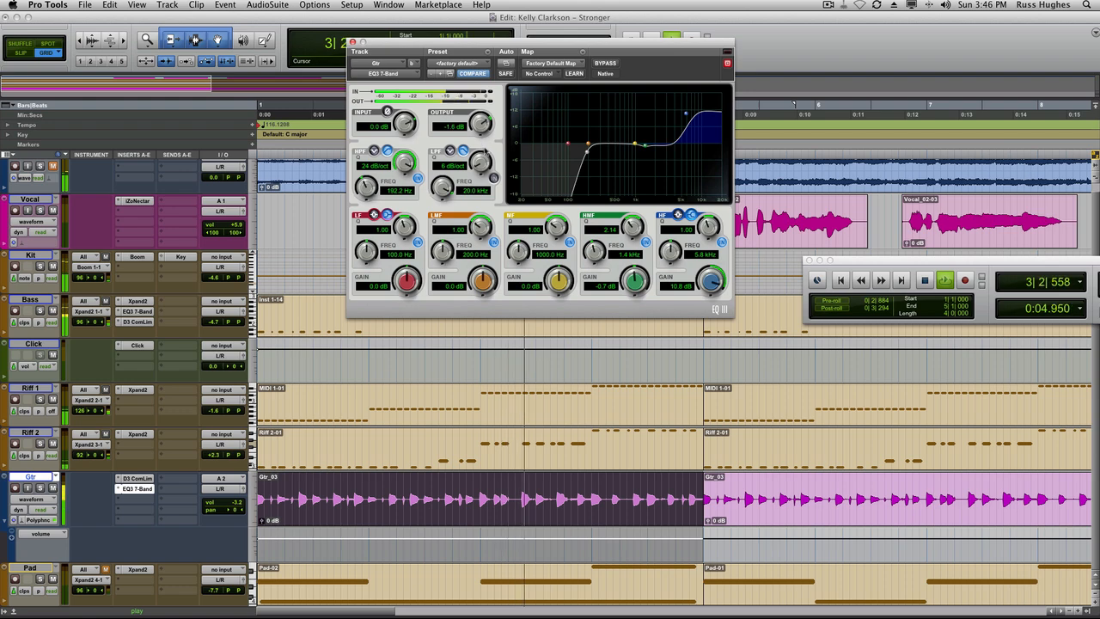
{"action": "left_click", "coordinate": [352, 42]}
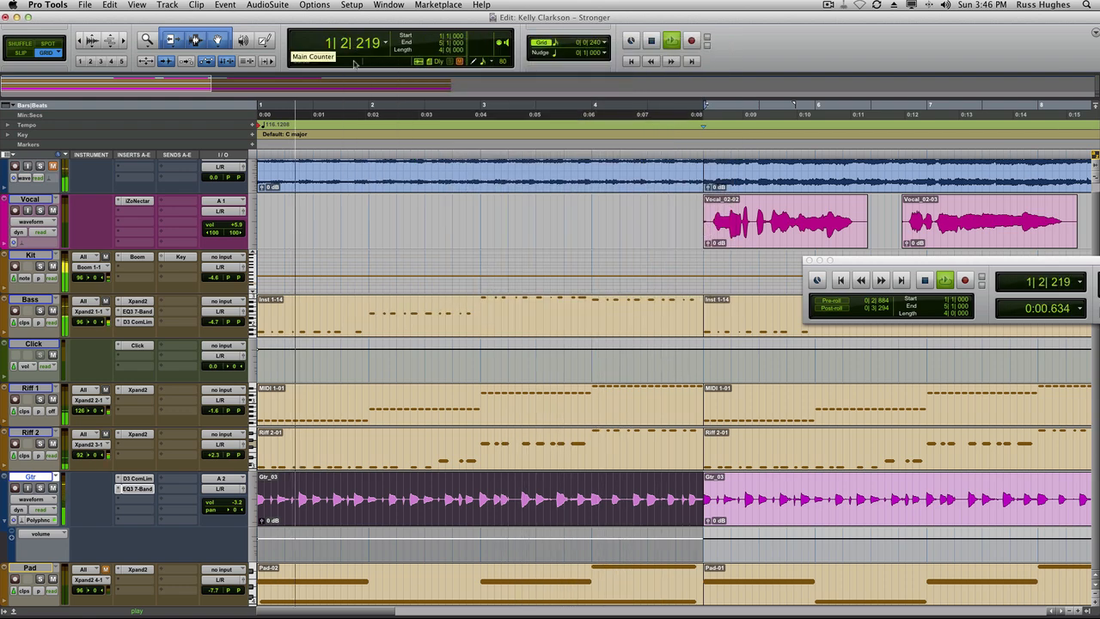
Lower the Gtr track's volume to -9.4 dB and play the session back.
{"action": "left_click_drag", "start_coordinate": [224, 507], "coordinate": [228, 512]}
{"action": "key", "text": "space"}
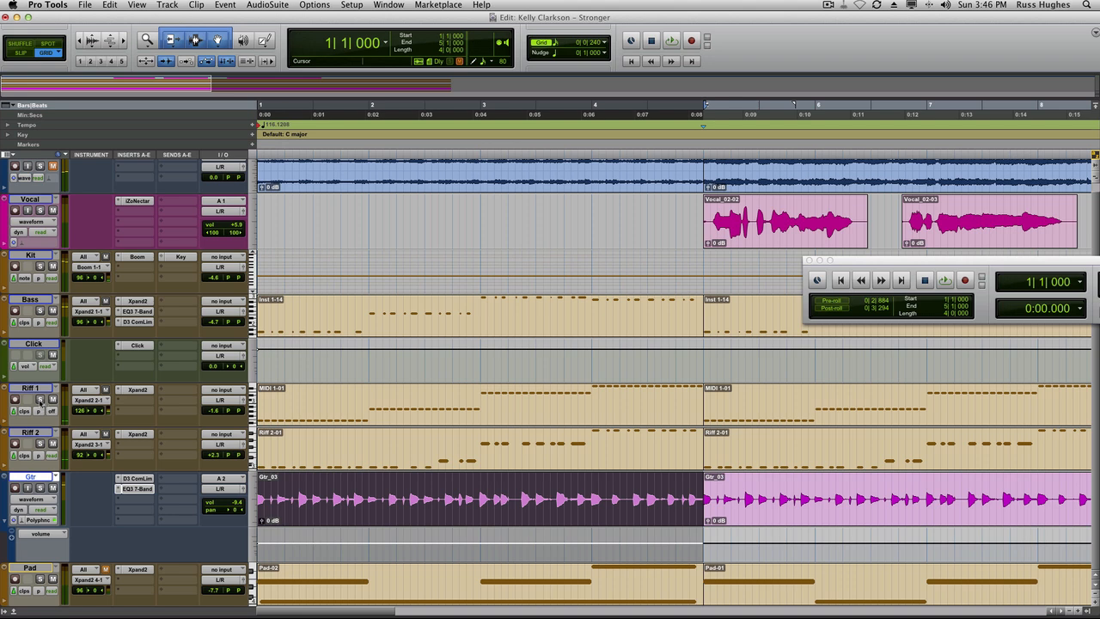
{"action": "key", "text": "space"}
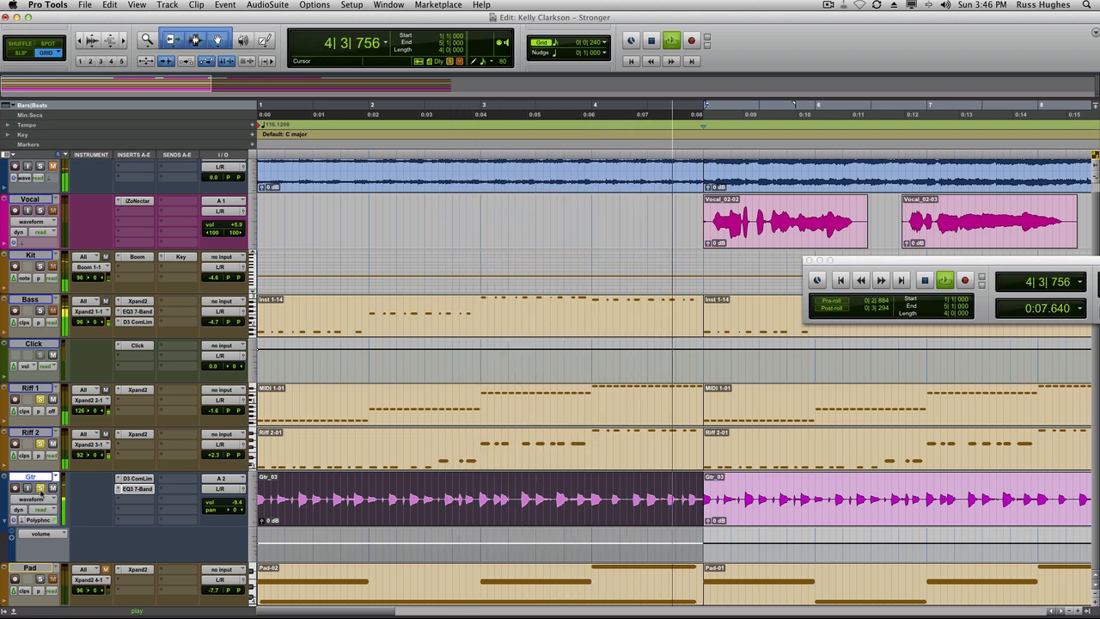
{"action": "key", "text": "space"}
{"action": "key", "text": "space"}
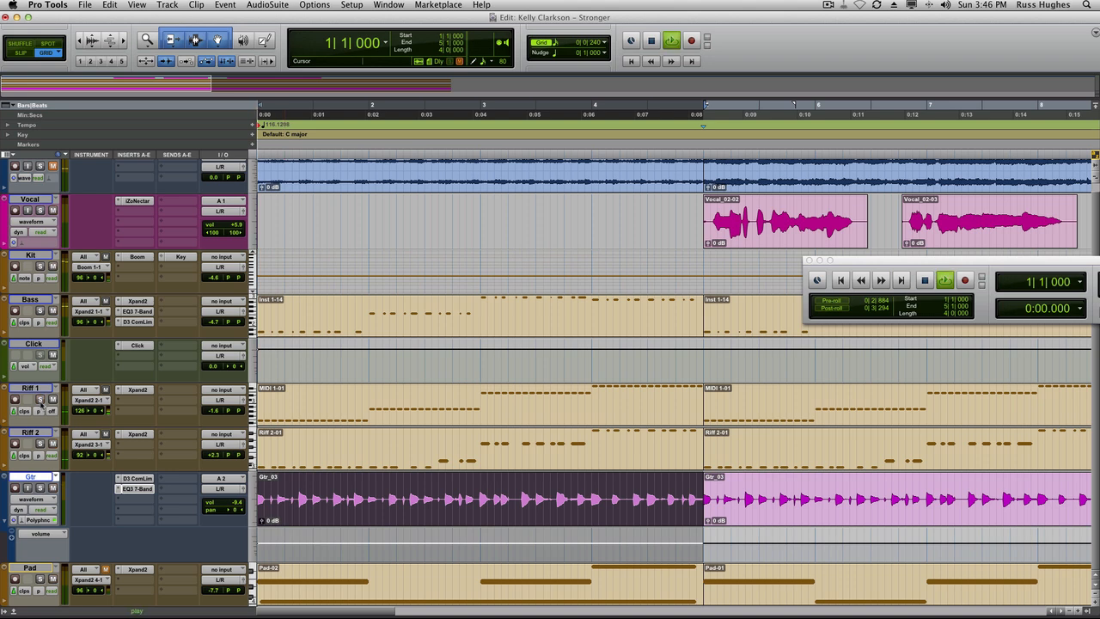
Play the session back while checking the Riff 1 and Riff 2 volume and pan controls.
{"action": "left_click_drag", "start_coordinate": [913, 265], "coordinate": [589, 259]}
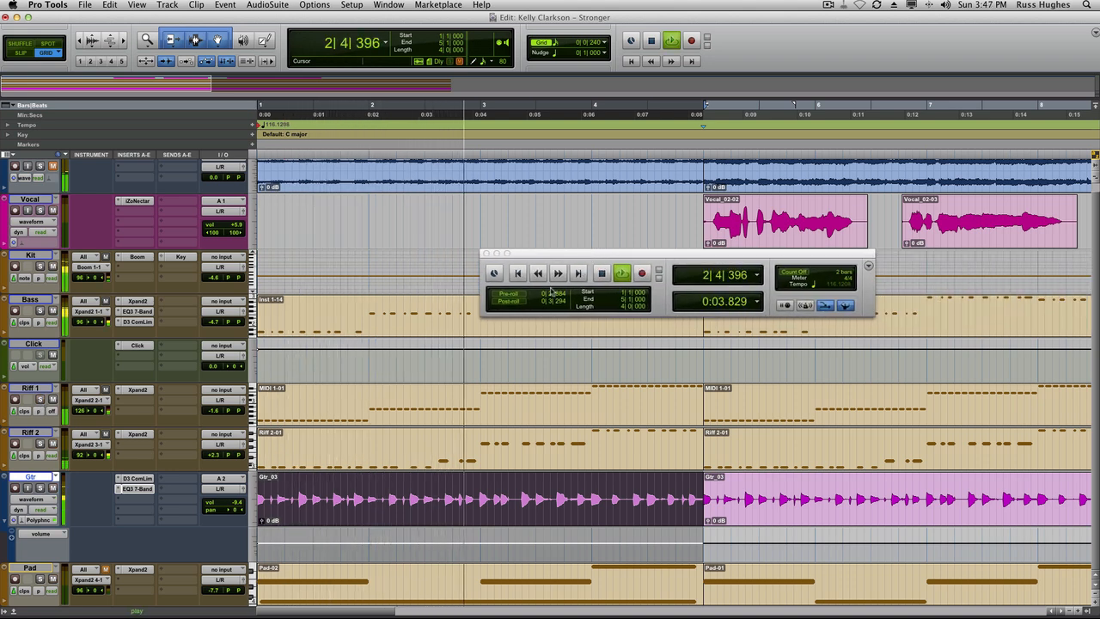
{"action": "key", "text": "space"}
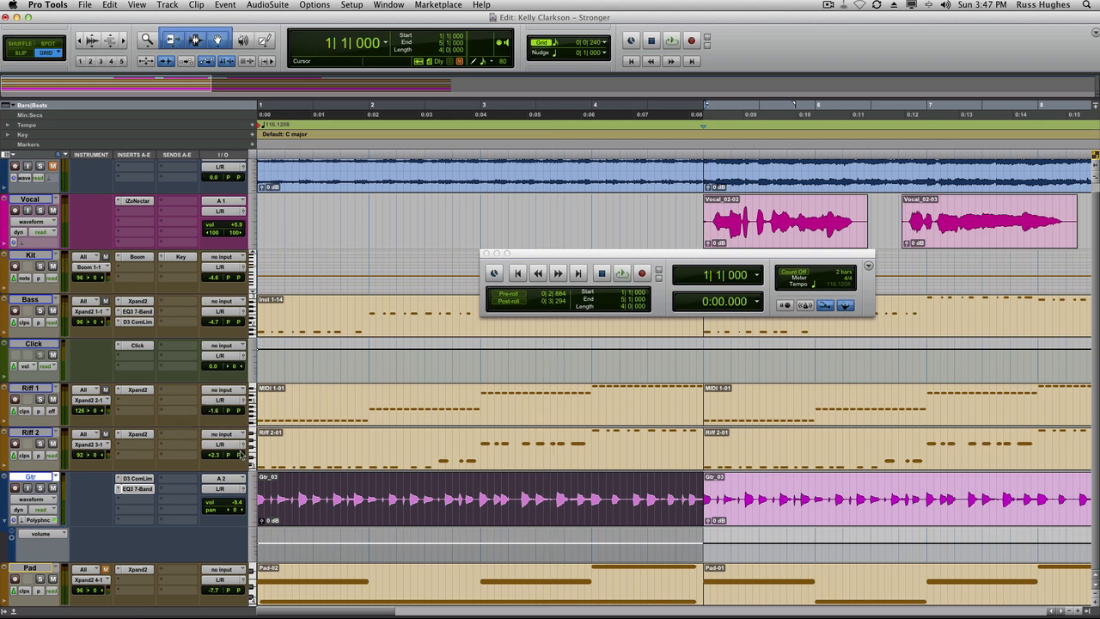
{"action": "key", "text": "space"}
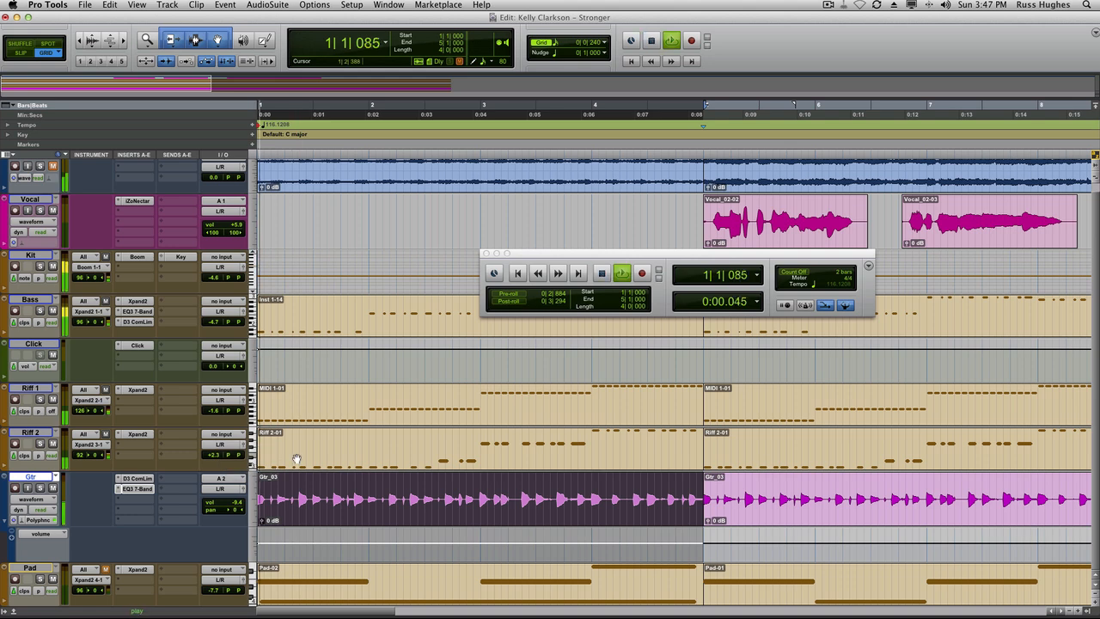
{"action": "left_click", "coordinate": [212, 454]}
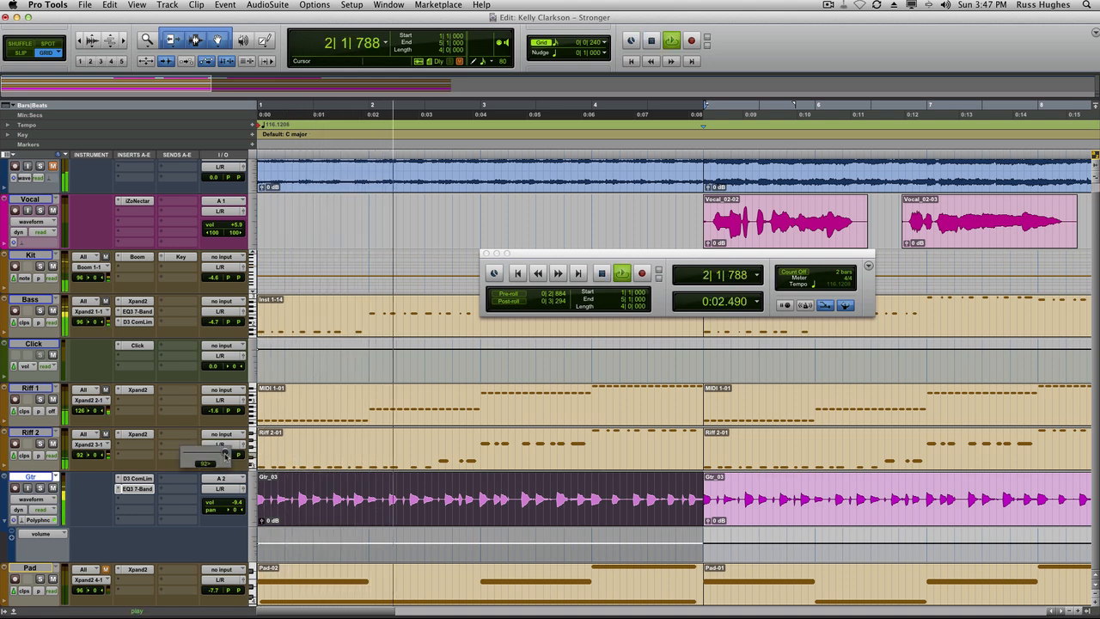
{"action": "left_click", "coordinate": [241, 409]}
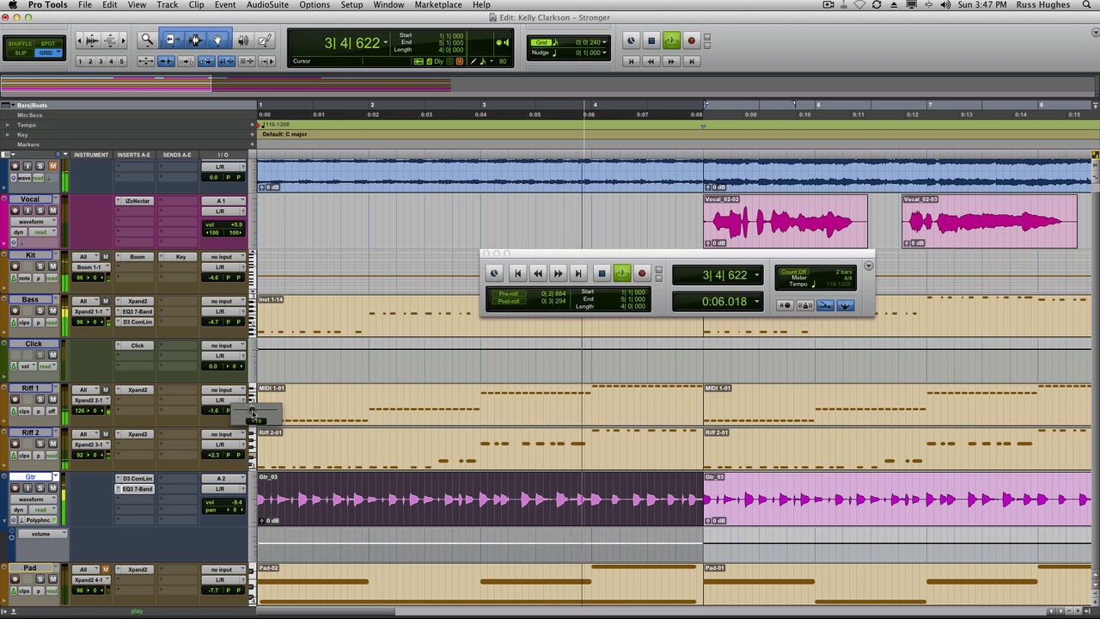
{"action": "left_click_drag", "start_coordinate": [252, 413], "coordinate": [255, 415]}
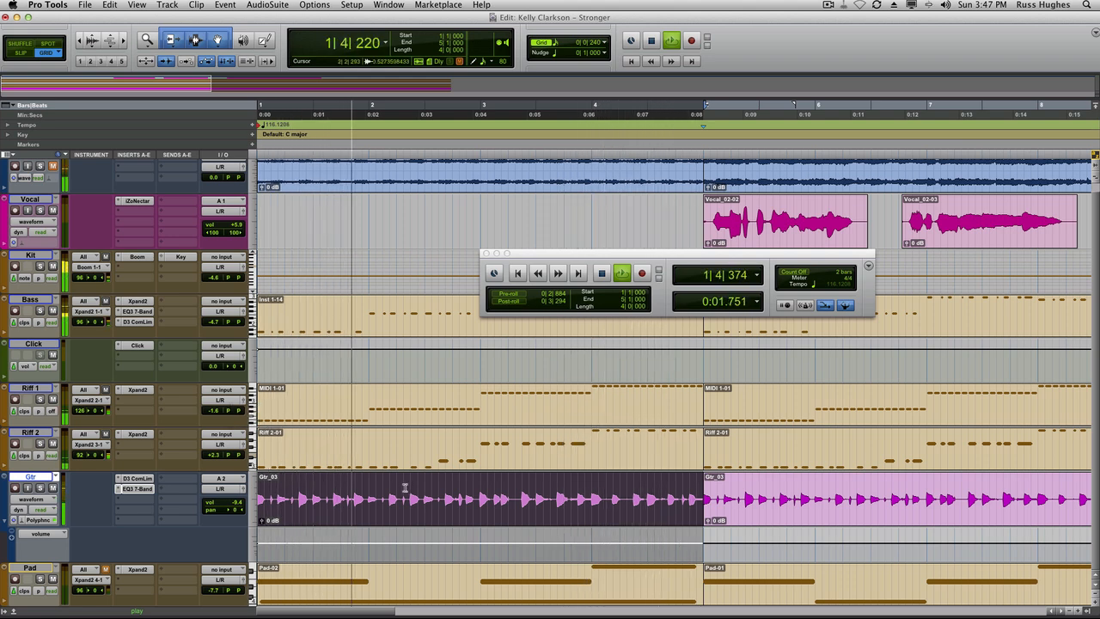
{"action": "key", "text": "space"}
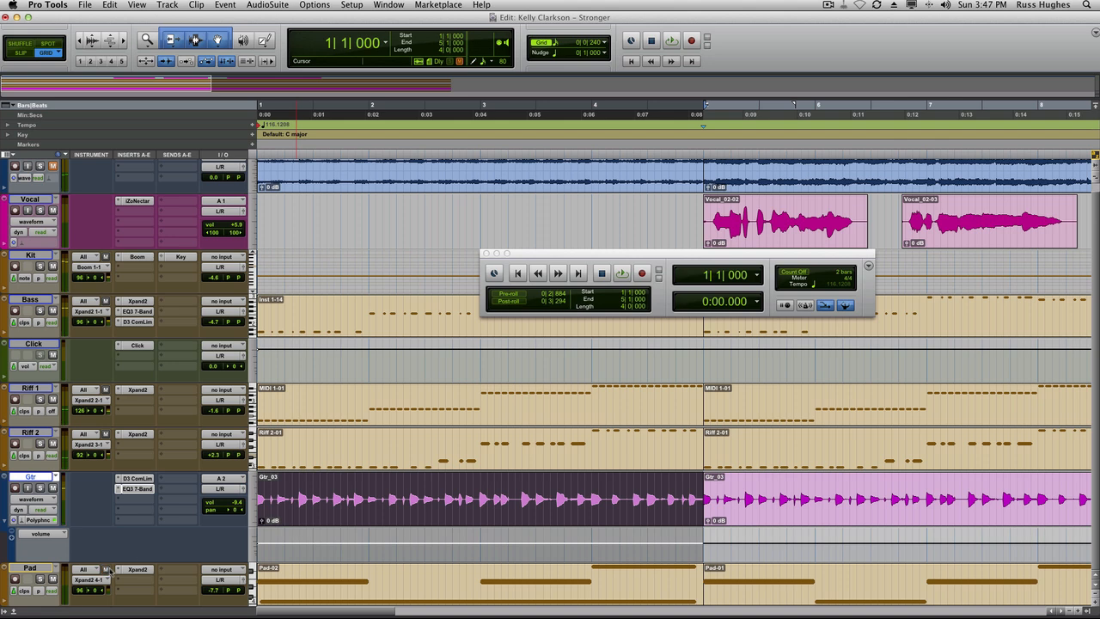
Open the Pad track's Xpand2 instrument, switch its smart knobs to Part A, and play back.
{"action": "left_click_drag", "start_coordinate": [519, 253], "coordinate": [383, 245]}
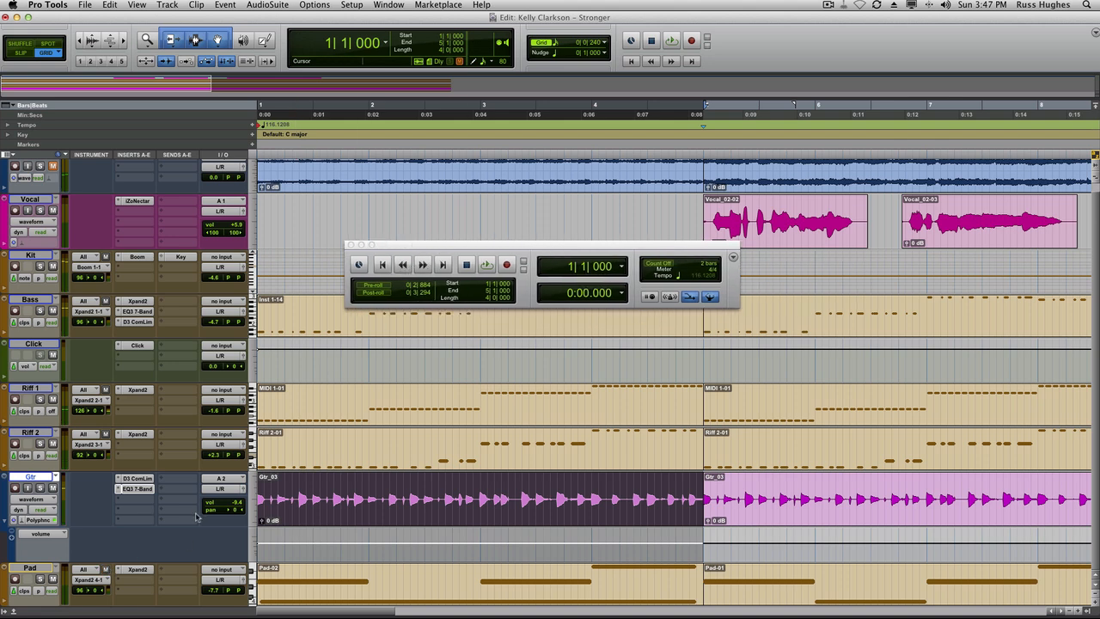
{"action": "left_click", "coordinate": [148, 569]}
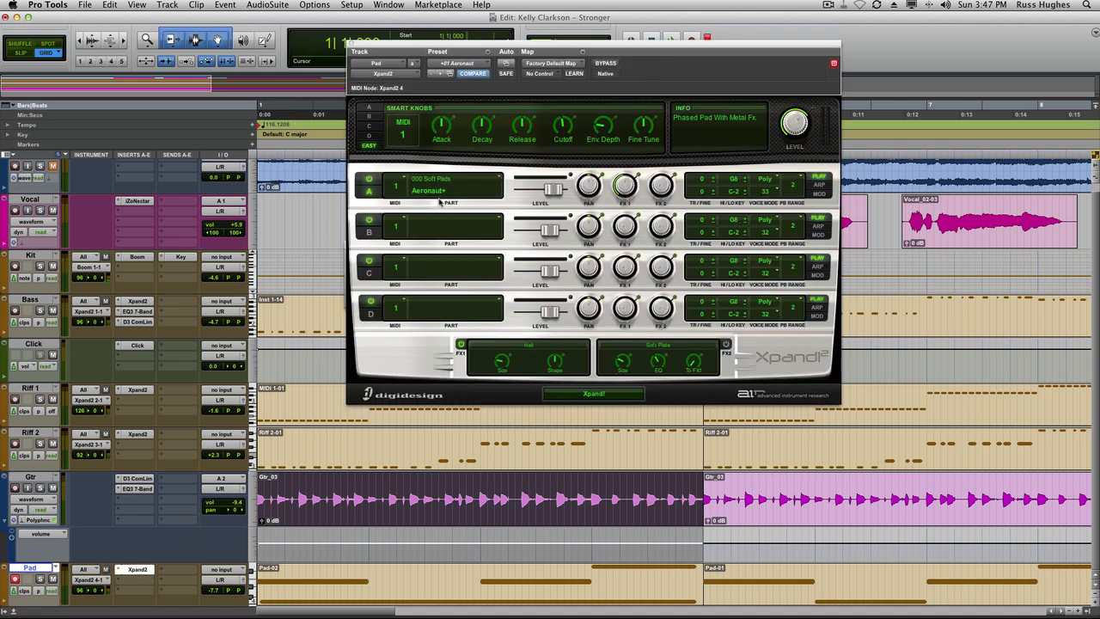
{"action": "left_click", "coordinate": [374, 107]}
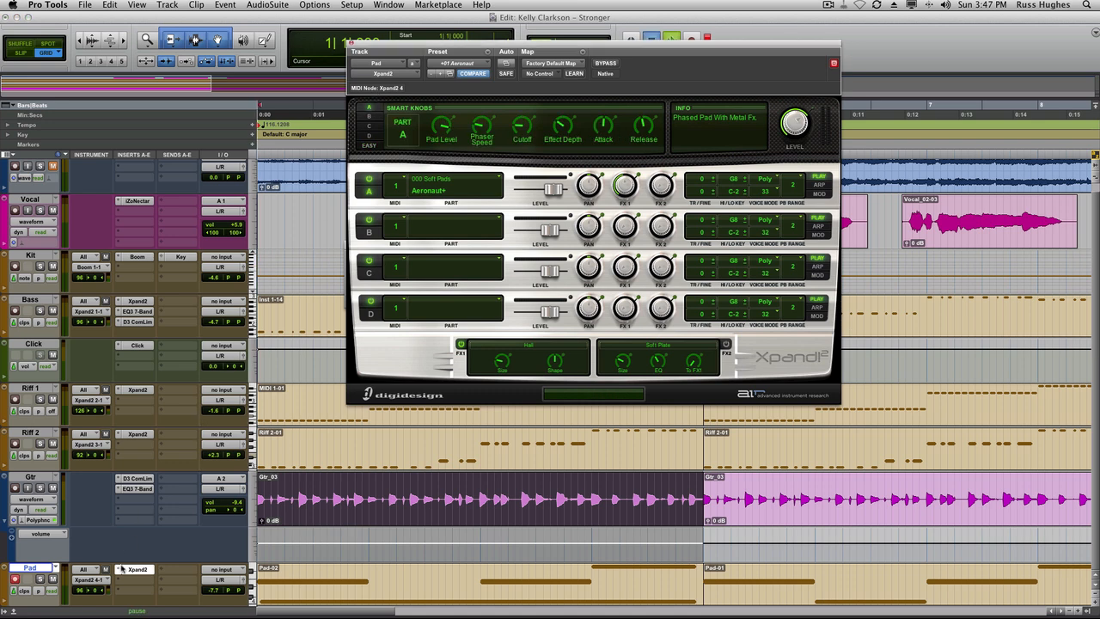
{"action": "key", "text": "space"}
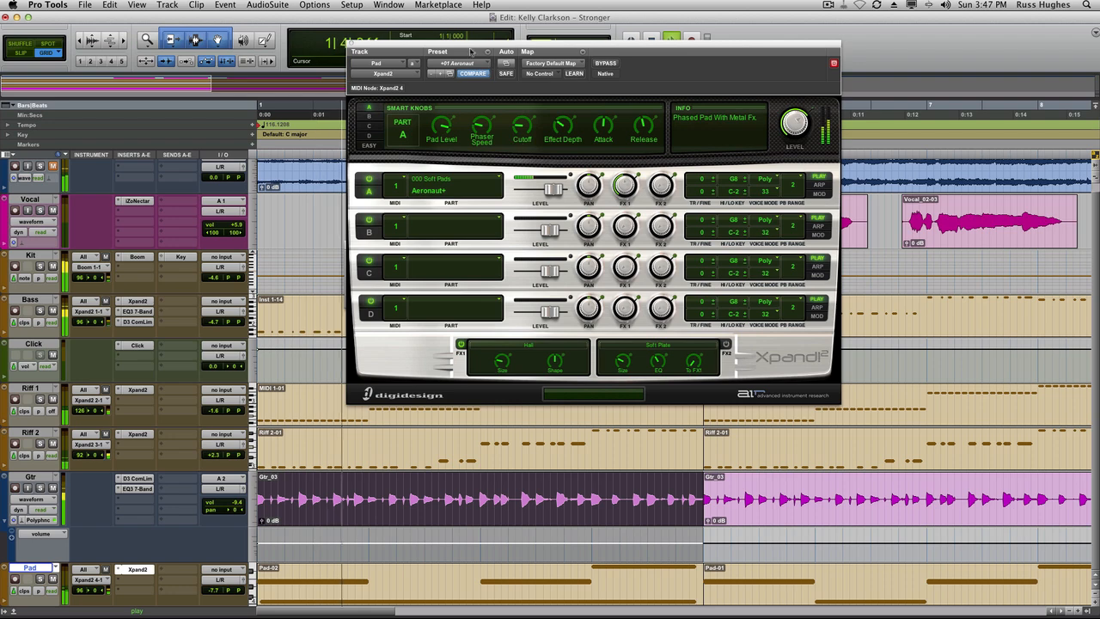
{"action": "left_click", "coordinate": [351, 43]}
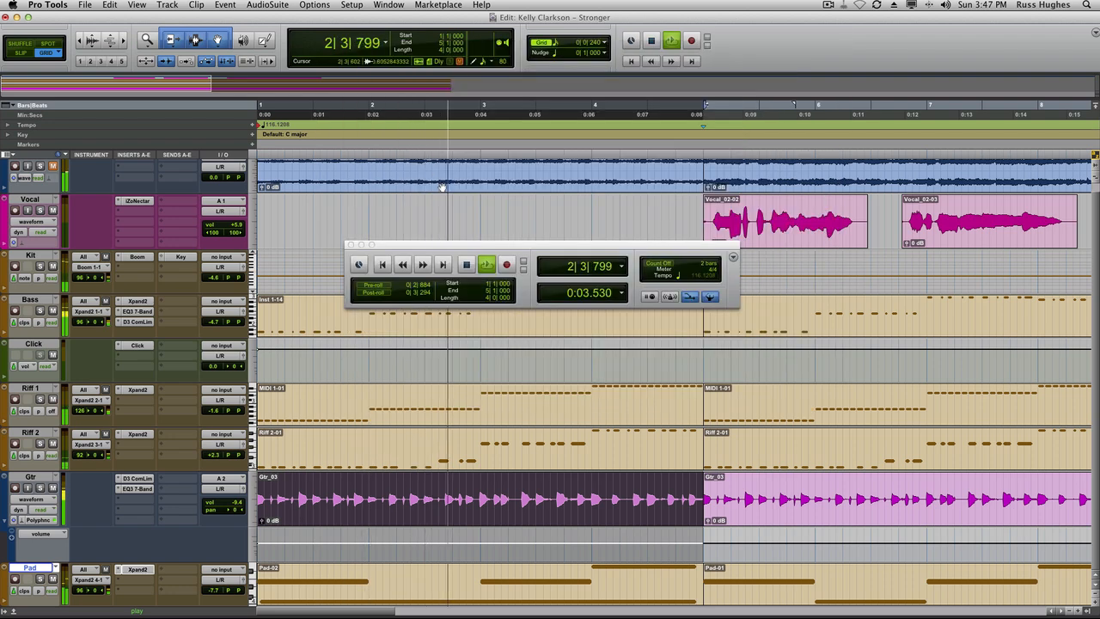
{"action": "key", "text": "r"}
{"action": "key", "text": "r"}
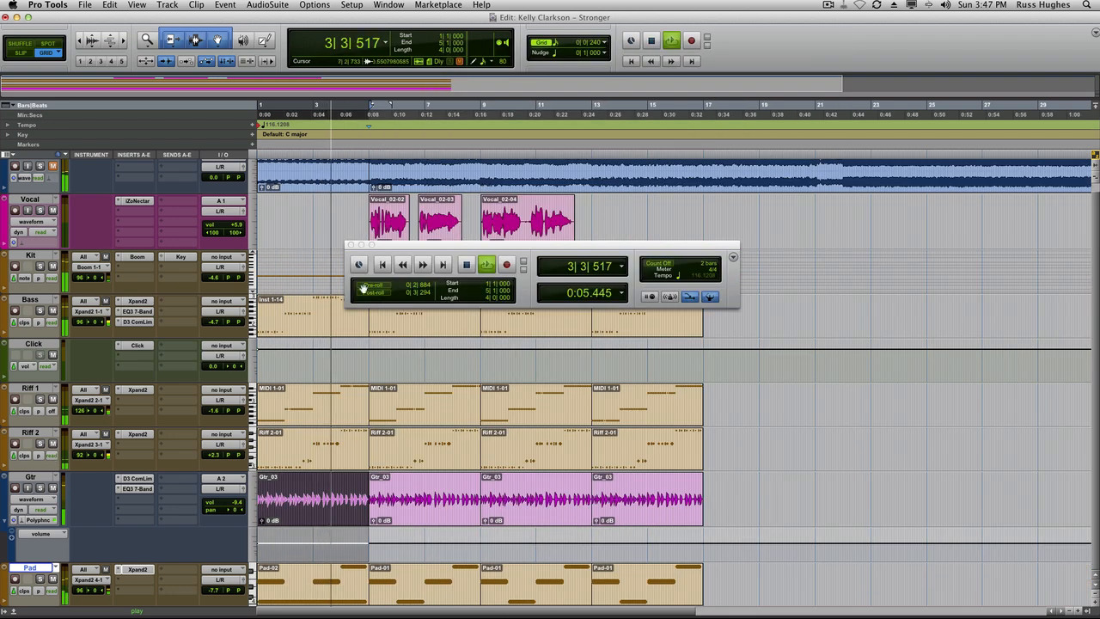
Stop playback and move the floating transport window away from the tracks.
{"action": "key", "text": "space"}
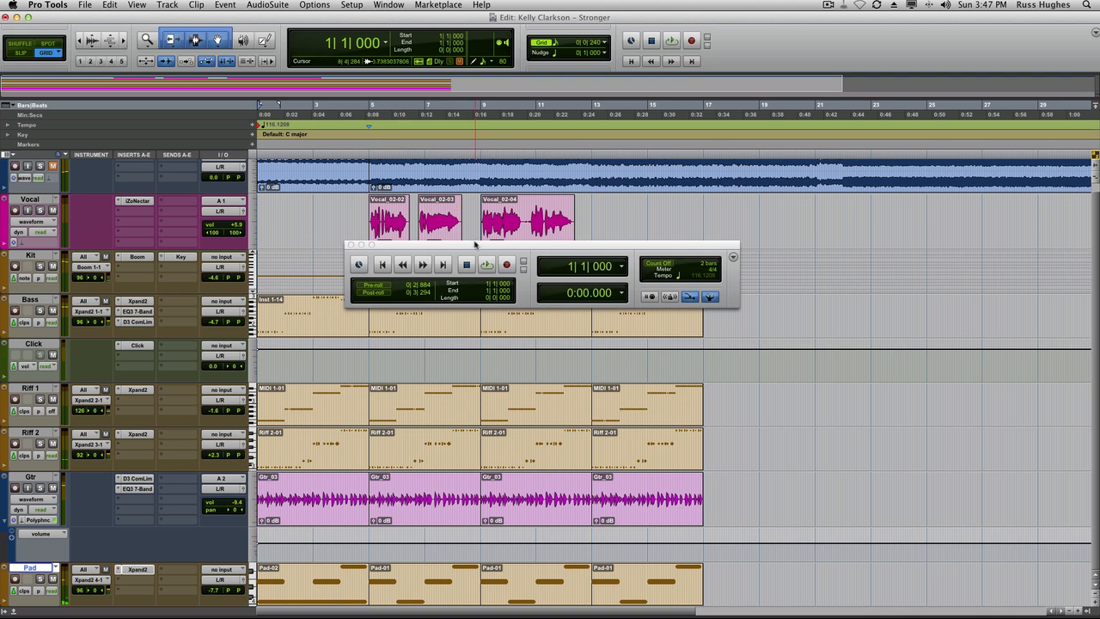
{"action": "left_click_drag", "start_coordinate": [474, 245], "coordinate": [764, 193]}
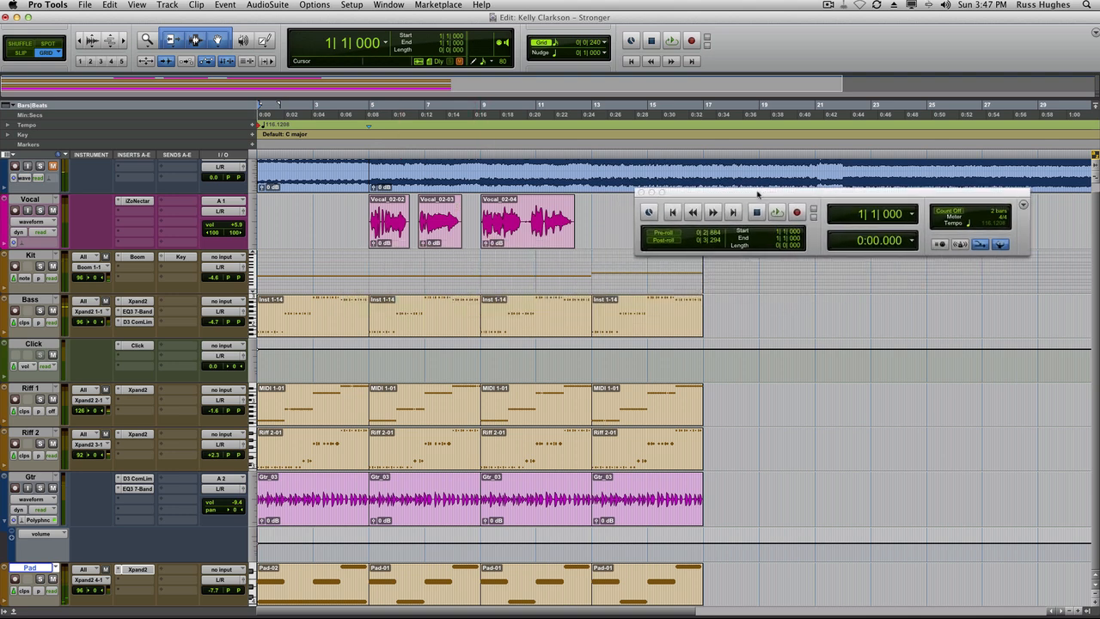
Play the session and lower the Vocal track's volume to +4.7 dB, then return to the start.
{"action": "key", "text": "space"}
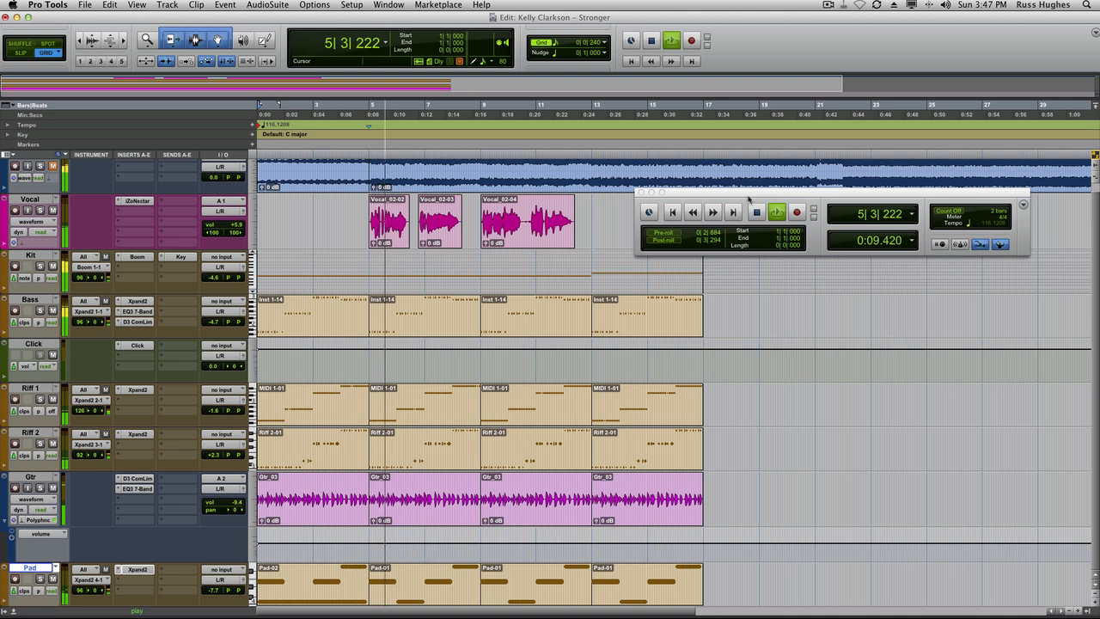
{"action": "left_click", "coordinate": [230, 225]}
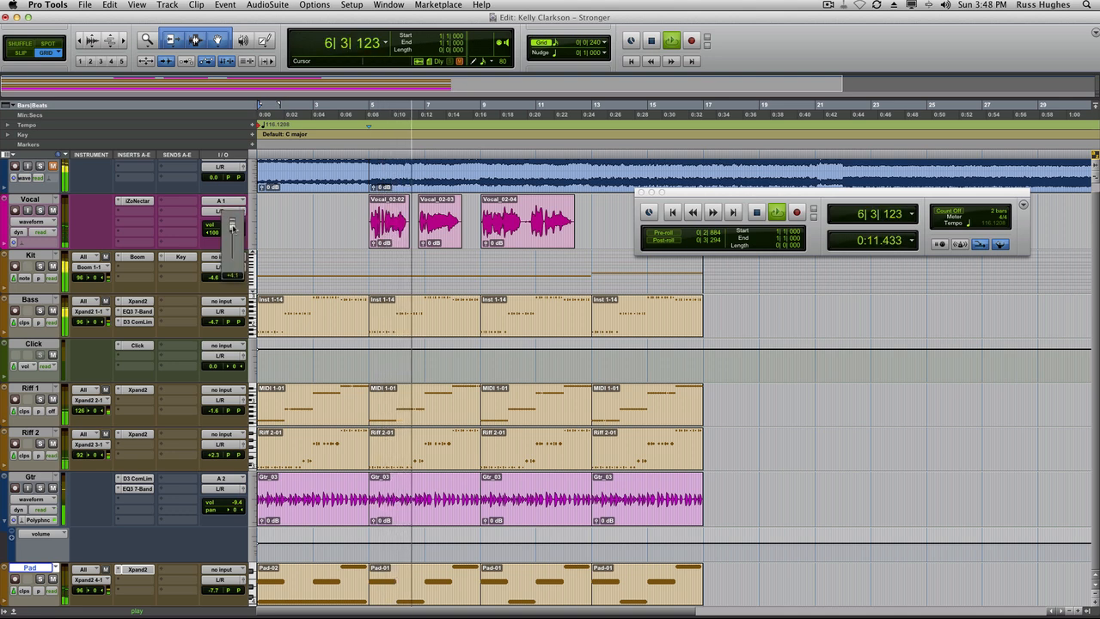
{"action": "left_click_drag", "start_coordinate": [232, 229], "coordinate": [234, 230]}
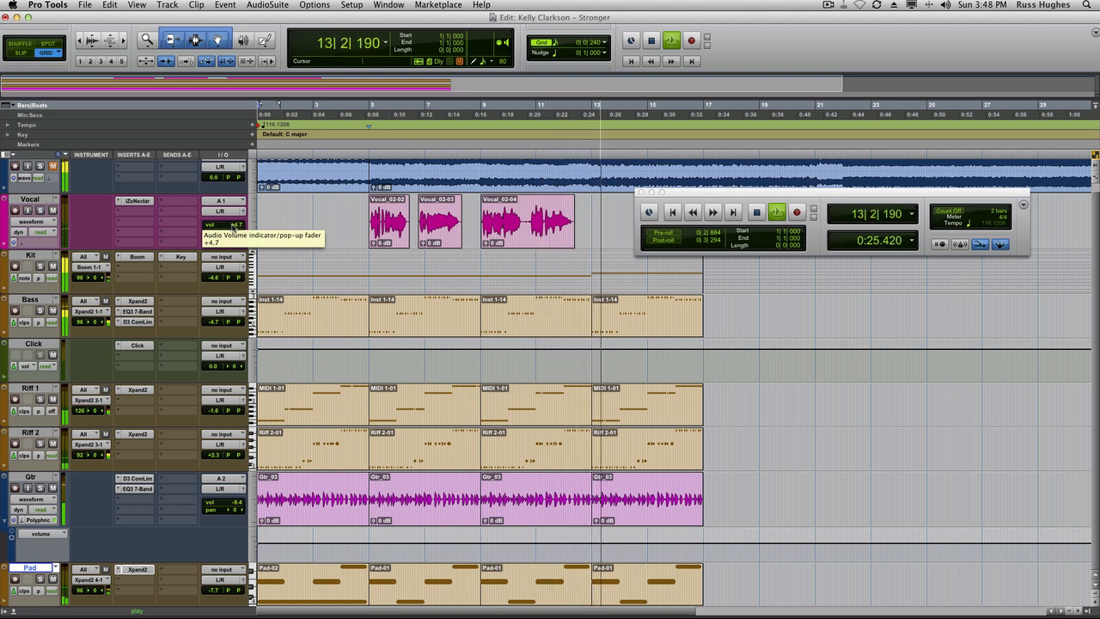
{"action": "left_click", "coordinate": [674, 213]}
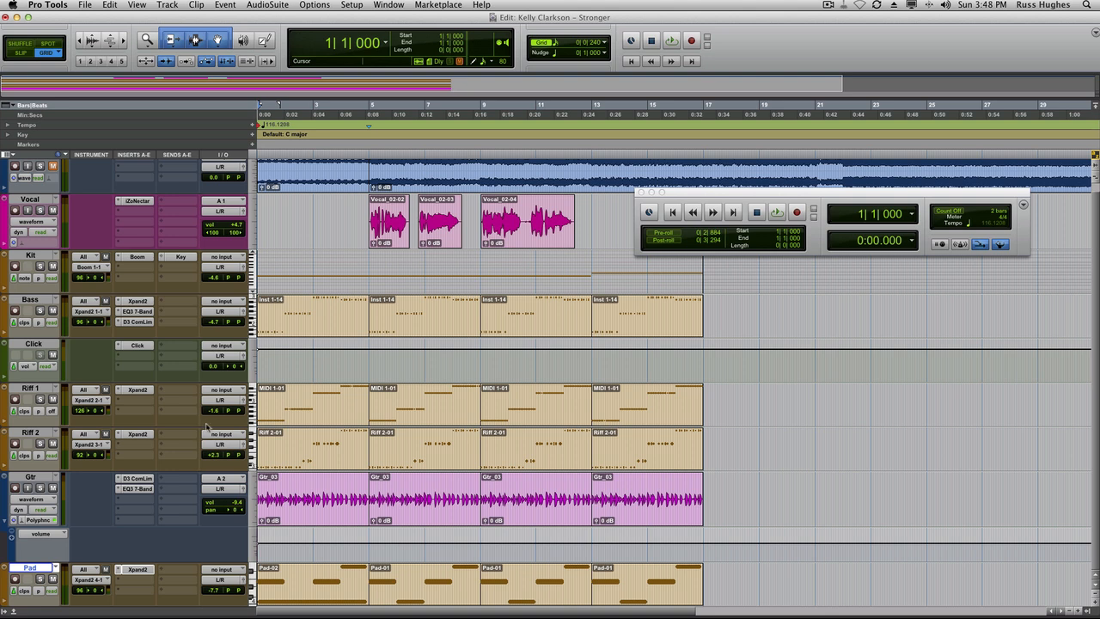
{"action": "scroll", "coordinate": [429, 424], "scroll_direction": "up", "scroll_amount": 1}
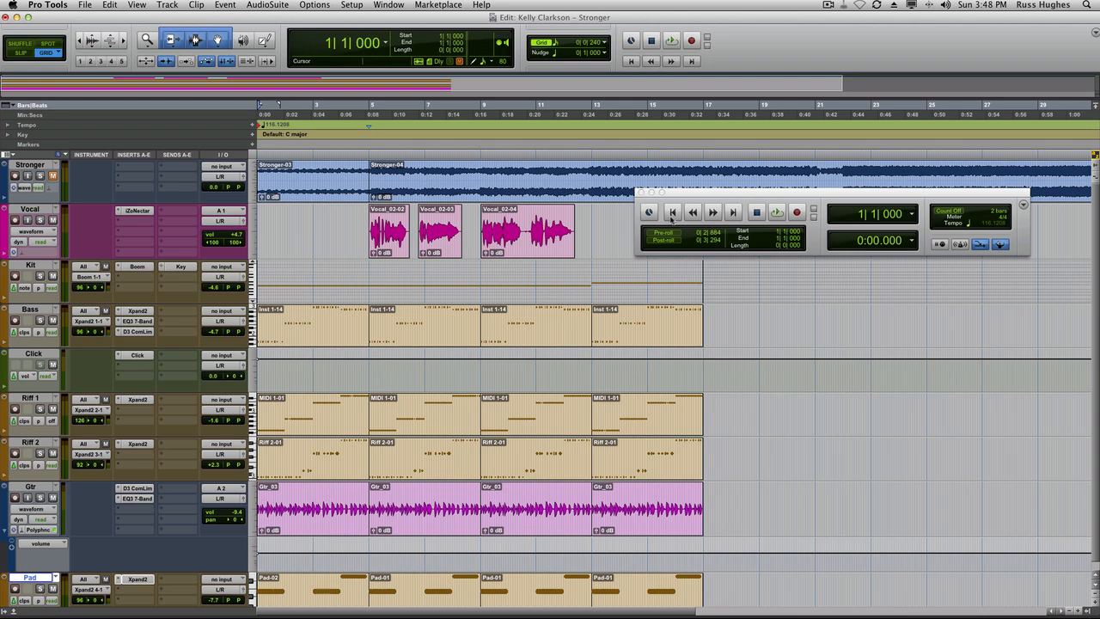
{"action": "key", "text": "r"}
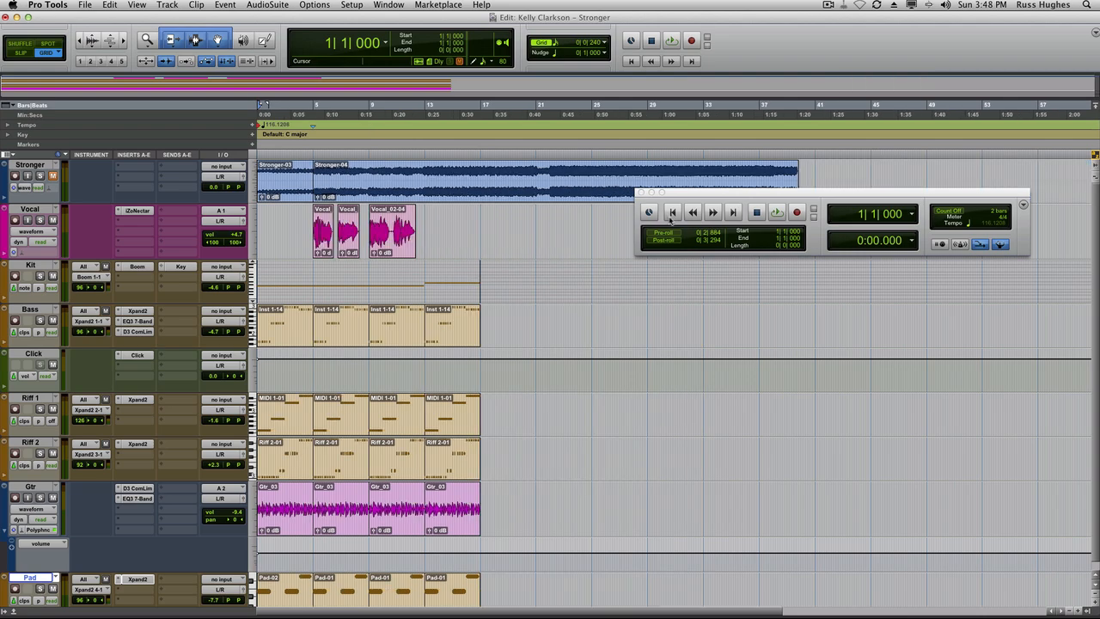